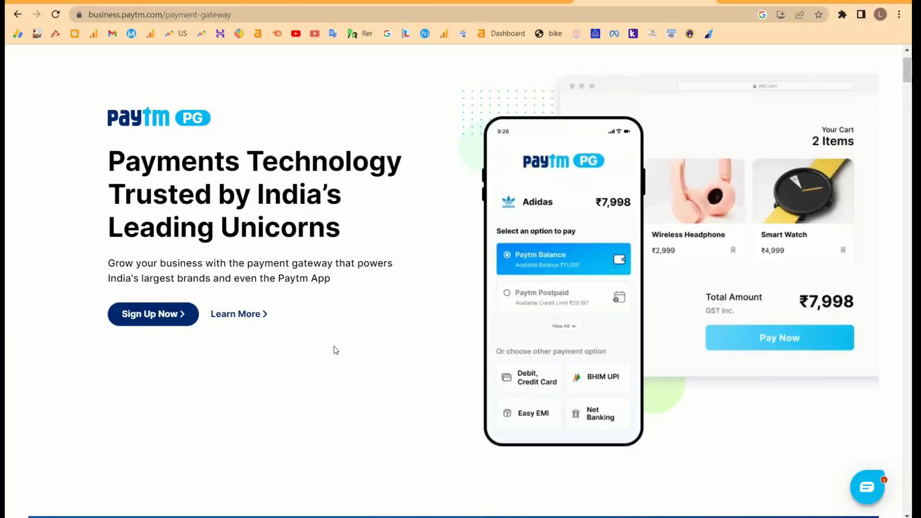
# Step: Browse the Paytm payment gateway page, highlight the Paytm PG headline, then swipe back to Google
pyautogui.scroll(-8, 335, 350)
pyautogui.scroll(-3, 335, 350)
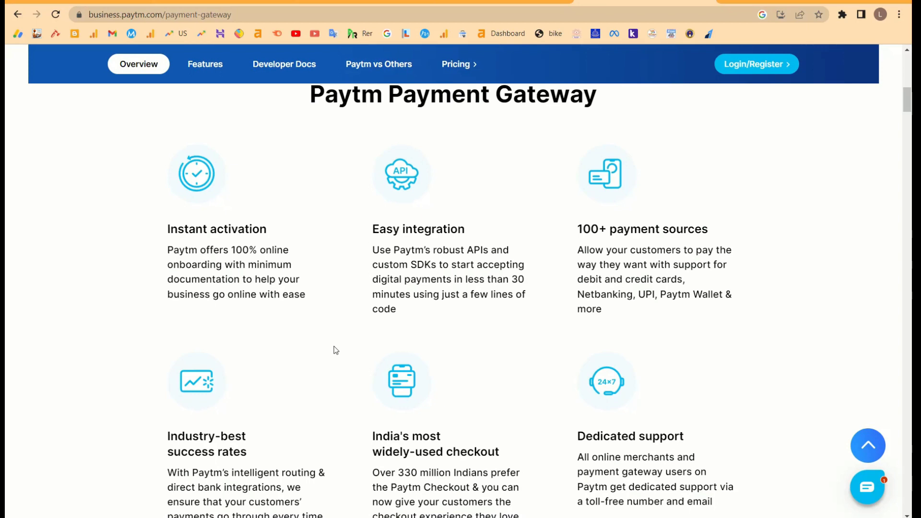
pyautogui.scroll(-5, 336, 351)
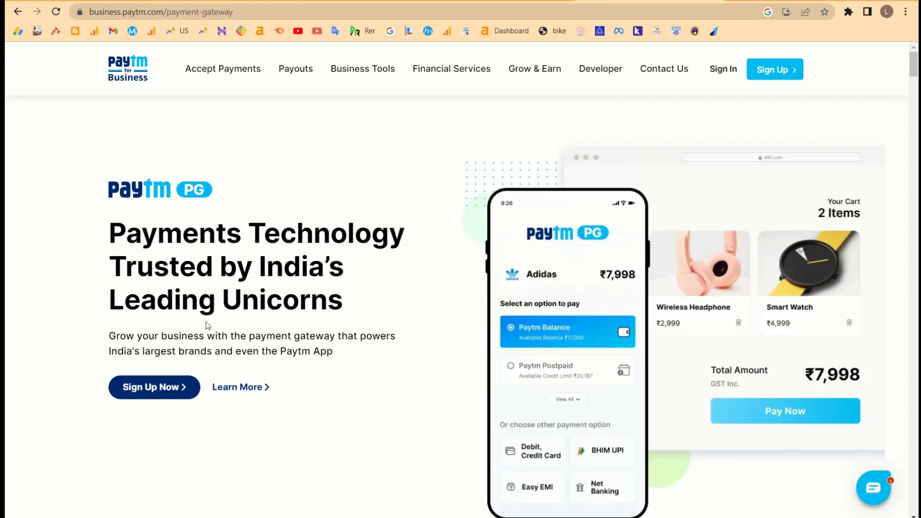
pyautogui.moveTo(85, 175)
pyautogui.mouseDown()
pyautogui.moveTo(242, 265)
pyautogui.moveTo(357, 306)
pyautogui.mouseUp()
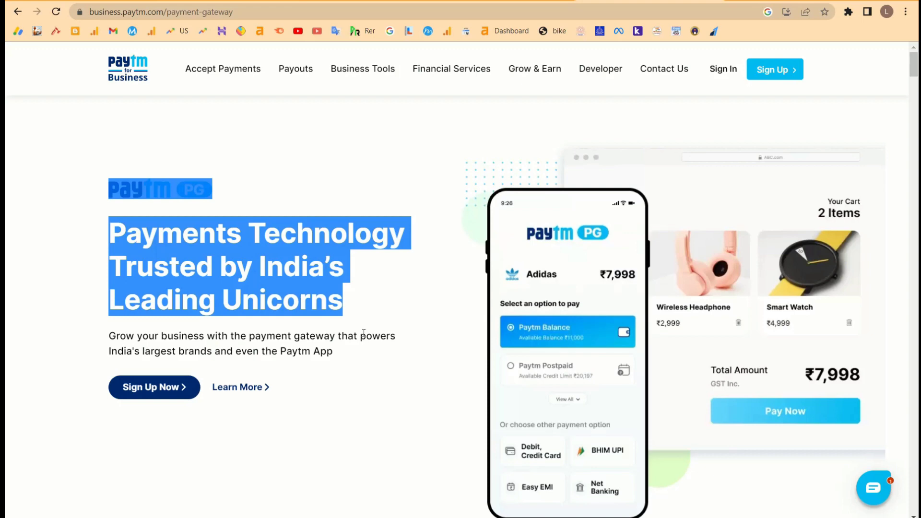
pyautogui.scroll(-2, 350, 380)
pyautogui.scroll(-2, 349, 380)
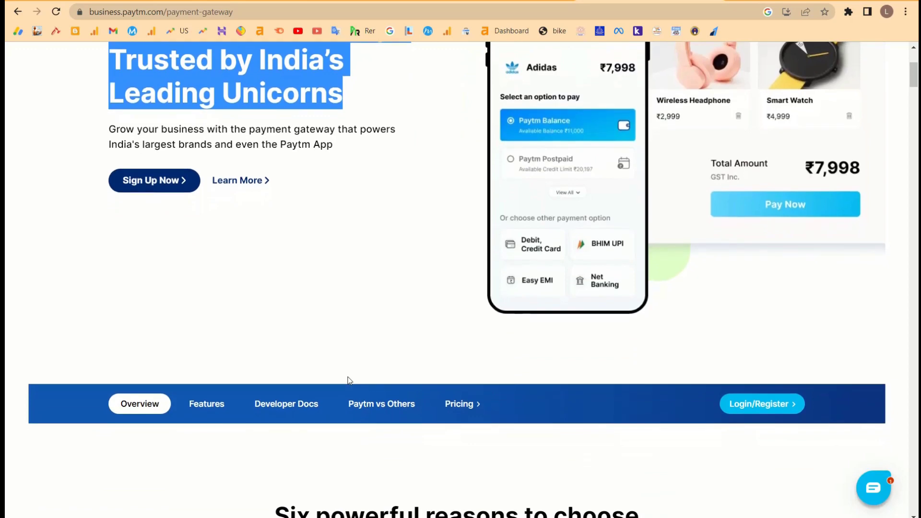
pyautogui.scroll(-5, 349, 380)
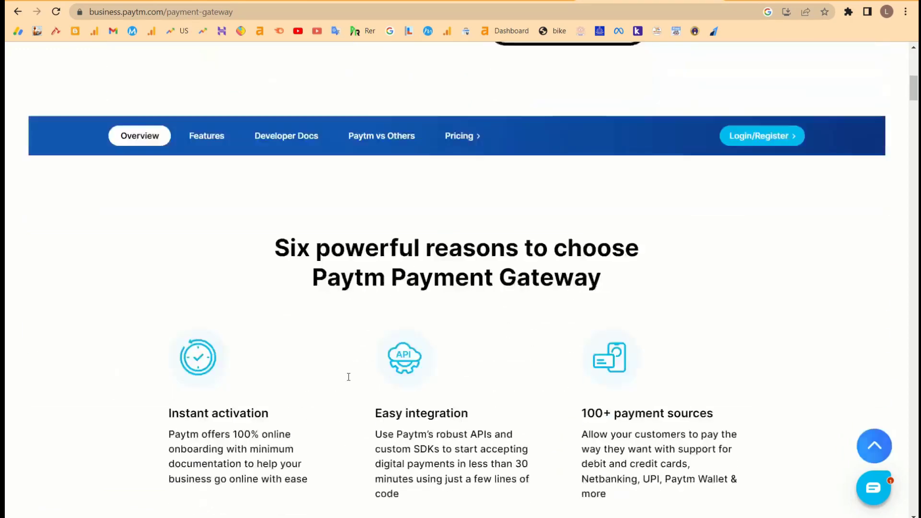
pyautogui.hscroll(-5, 299, 354)
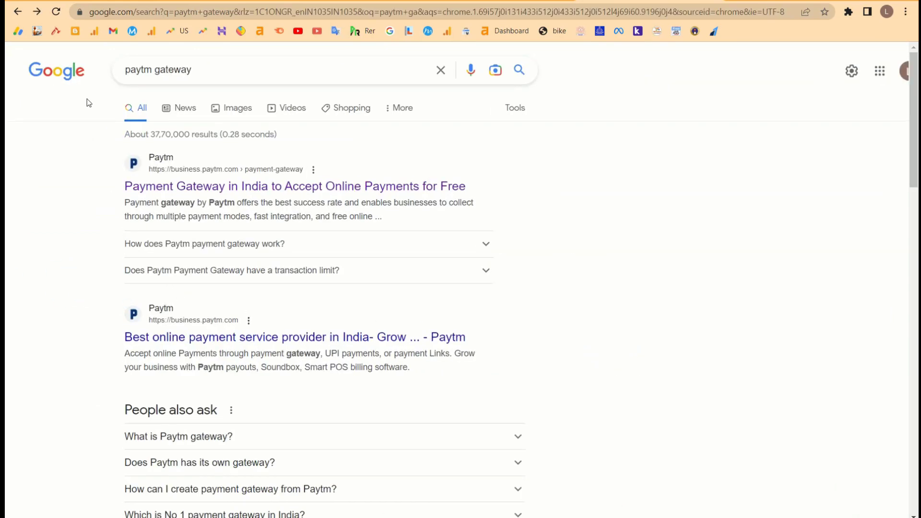
# Step: Open the 'Payment Gateway in India to Accept Online Payments for Free' result for 'paytm gateway'
pyautogui.scroll(5, 86, 102)
pyautogui.scroll(2, 120, 102)
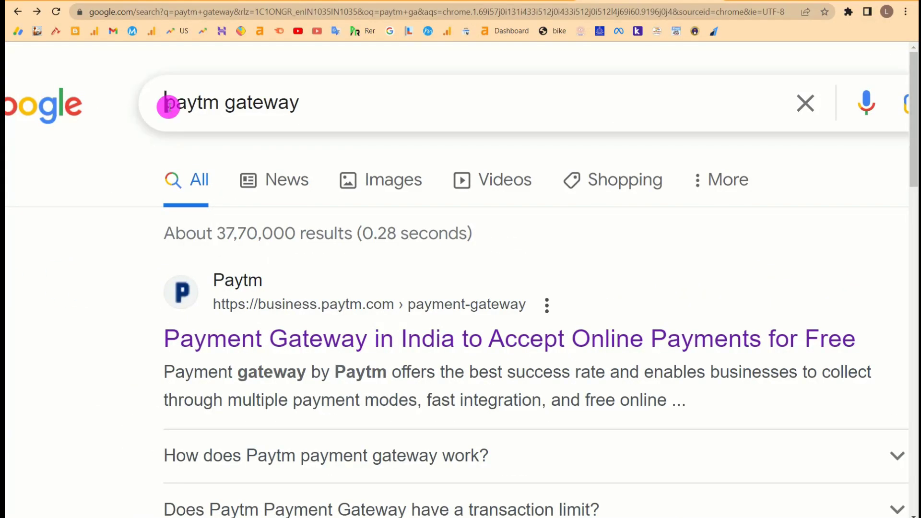
pyautogui.moveTo(164, 103); pyautogui.dragTo(360, 117)
pyautogui.click(75, 178)
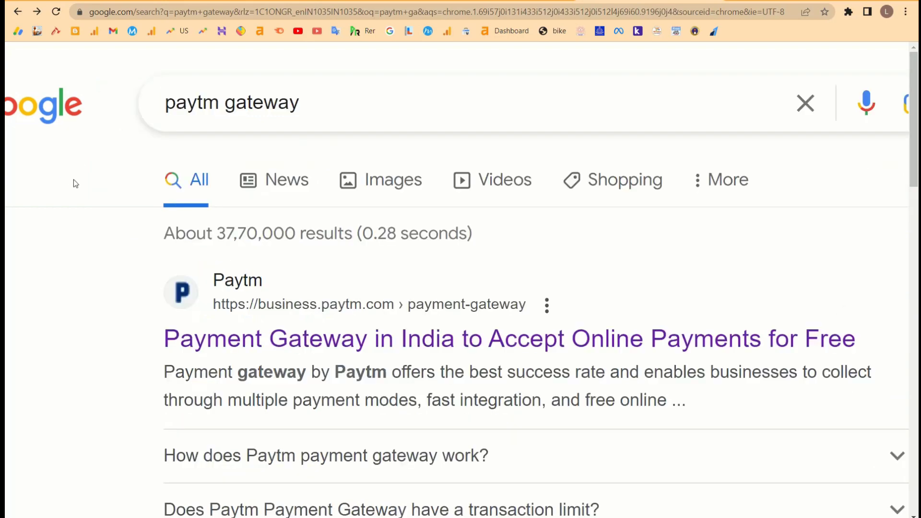
pyautogui.scroll(-5, 93, 295)
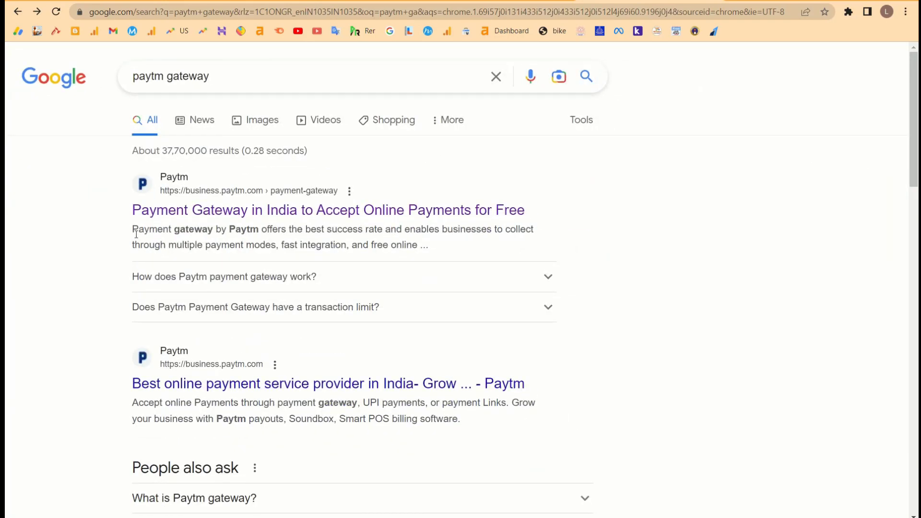
pyautogui.scroll(1, 216, 202)
pyautogui.scroll(1, 269, 192)
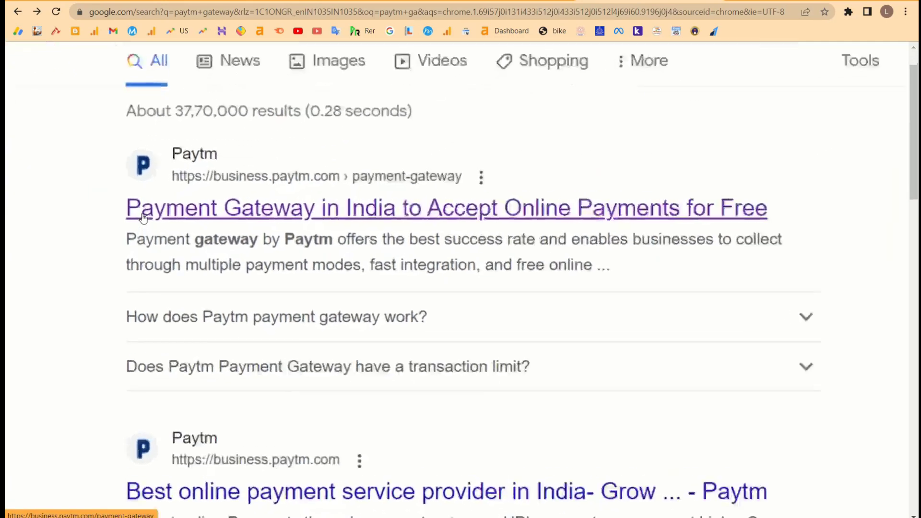
pyautogui.scroll(1, 276, 188)
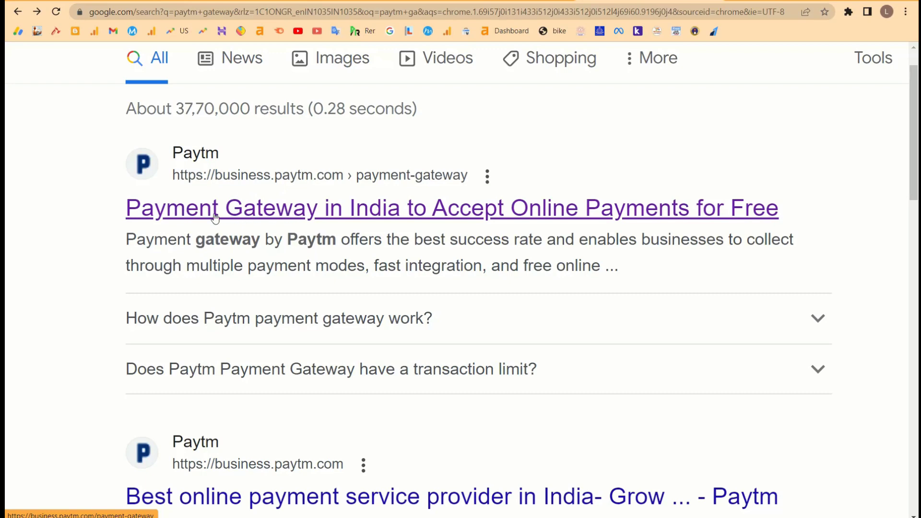
pyautogui.click(187, 213)
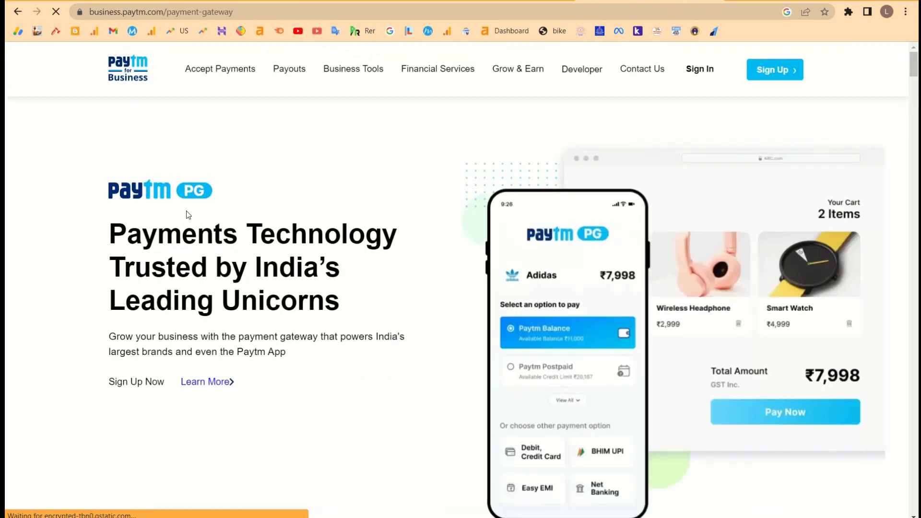
# Step: Select the page headline and web address, clear the selection, then start the Sign Up form
pyautogui.moveTo(93, 159)
pyautogui.mouseDown()
pyautogui.moveTo(218, 266)
pyautogui.moveTo(328, 301)
pyautogui.mouseUp()
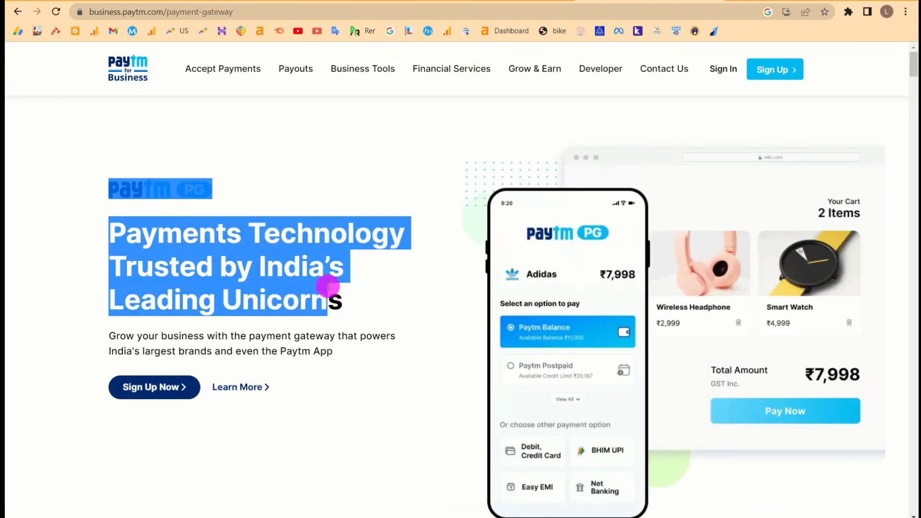
pyautogui.click(249, 10)
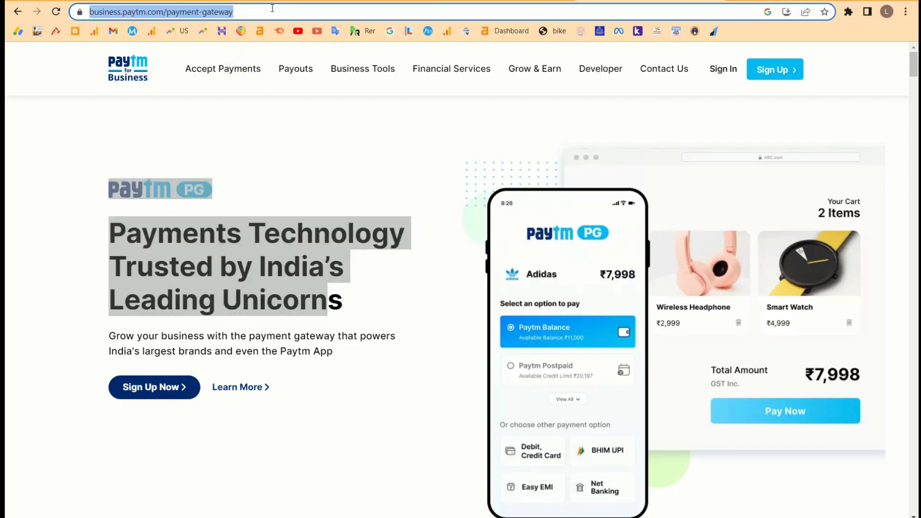
pyautogui.moveTo(281, 12); pyautogui.dragTo(76, 11)
pyautogui.click(88, 113)
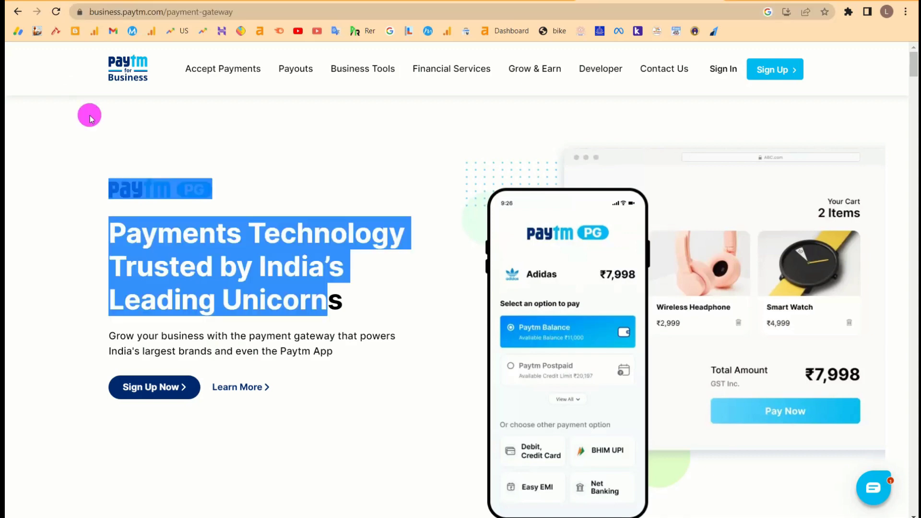
pyautogui.scroll(-1, 387, 284)
pyautogui.scroll(1, 387, 281)
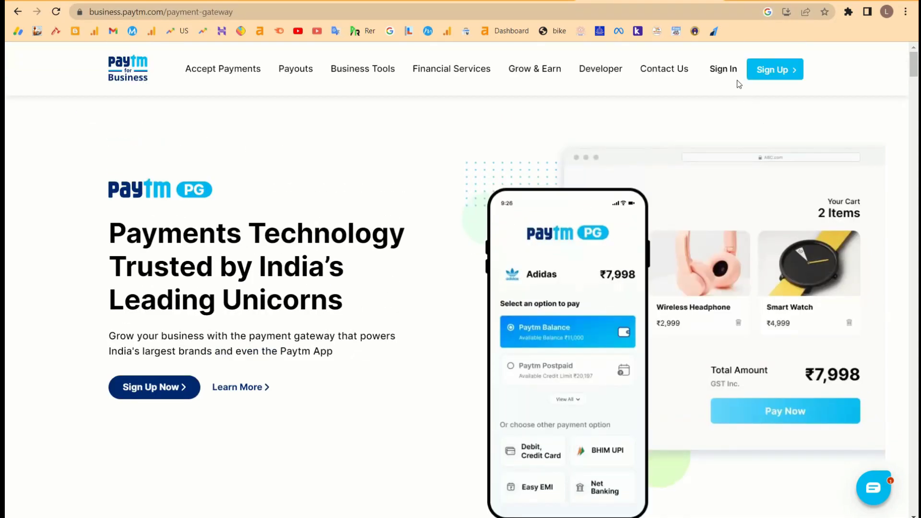
pyautogui.click(770, 84)
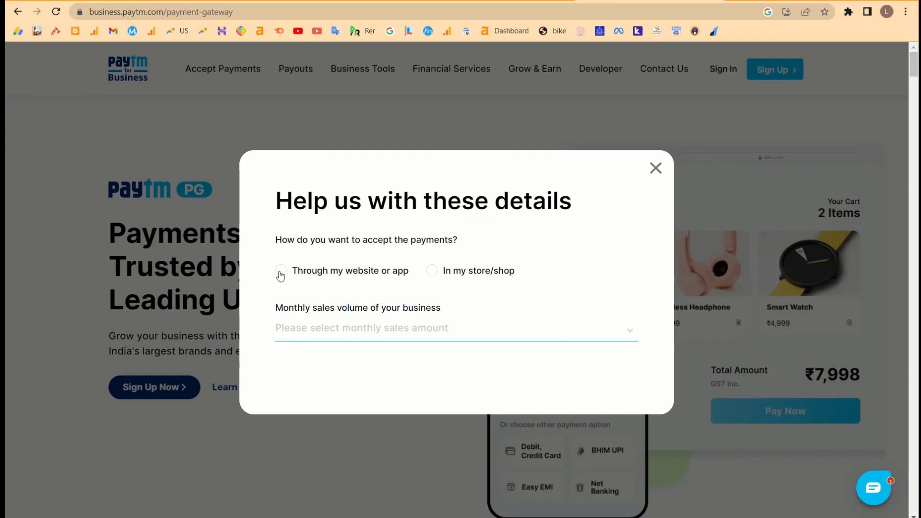
# Step: Choose 'Through my website or app' and set monthly sales volume to '0 - 5 lacs'
pyautogui.moveTo(347, 272); pyautogui.dragTo(409, 280)
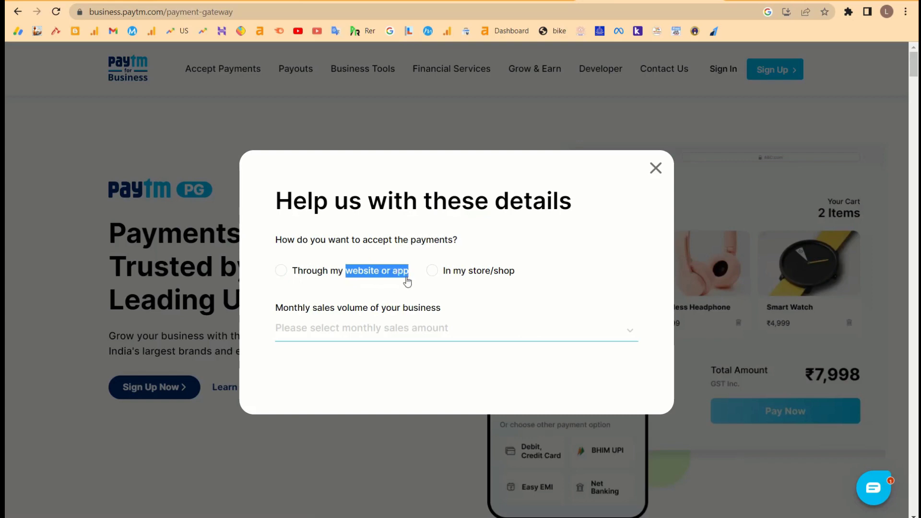
pyautogui.click(280, 272)
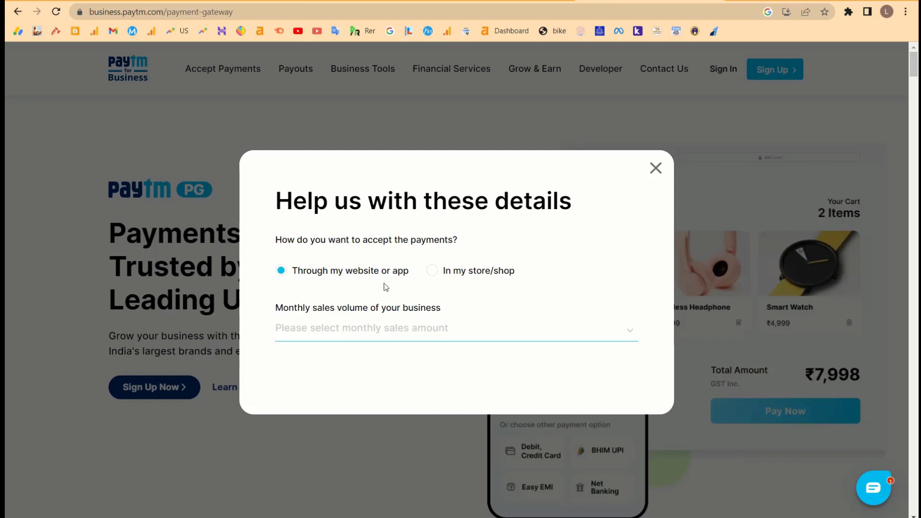
pyautogui.moveTo(524, 270); pyautogui.dragTo(462, 279)
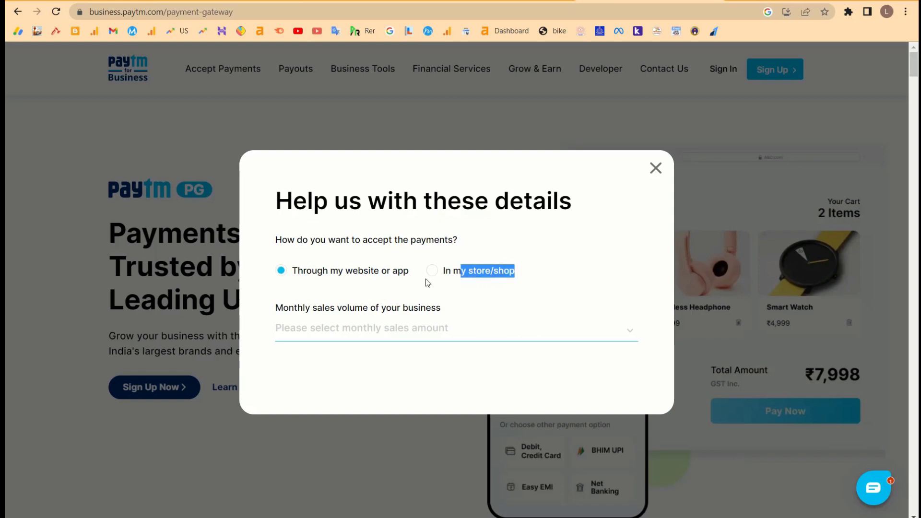
pyautogui.click(296, 333)
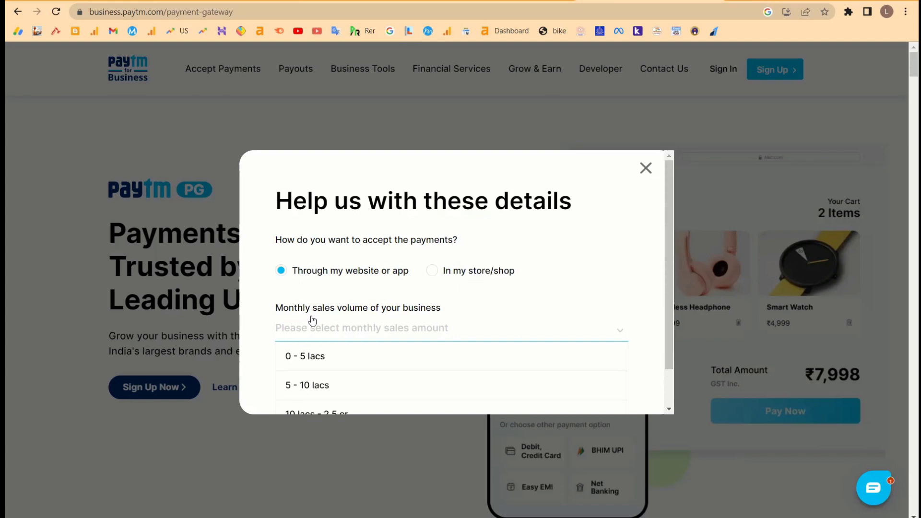
pyautogui.scroll(-2, 306, 344)
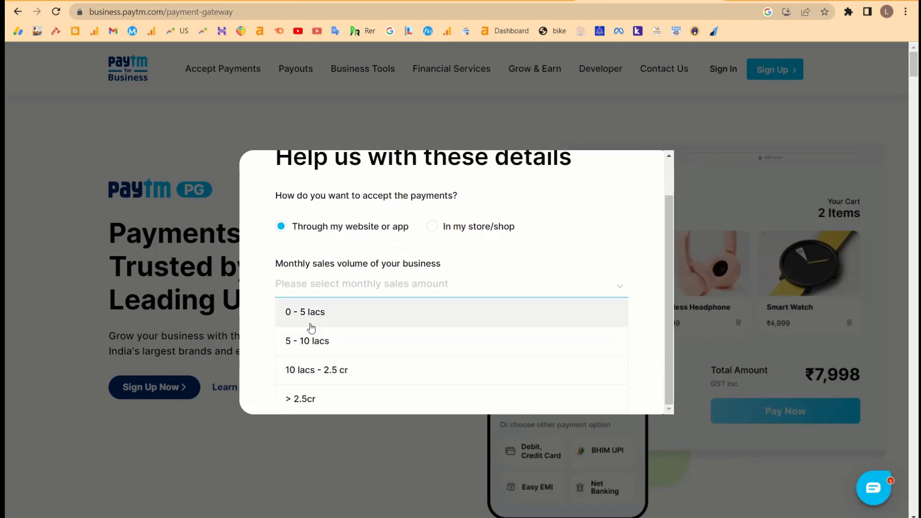
pyautogui.click(311, 328)
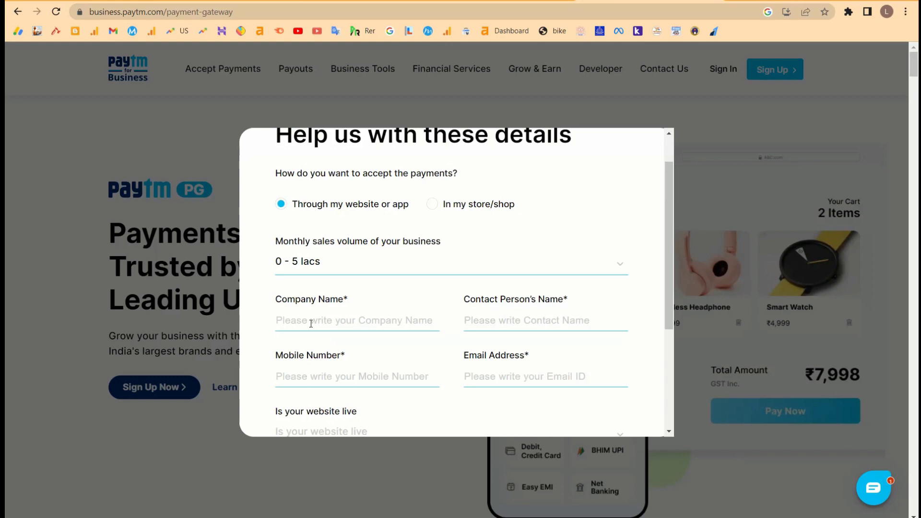
pyautogui.scroll(-2, 311, 323)
# Step: Go through the company name, contact person, mobile number and e-mail fields
pyautogui.click(299, 267)
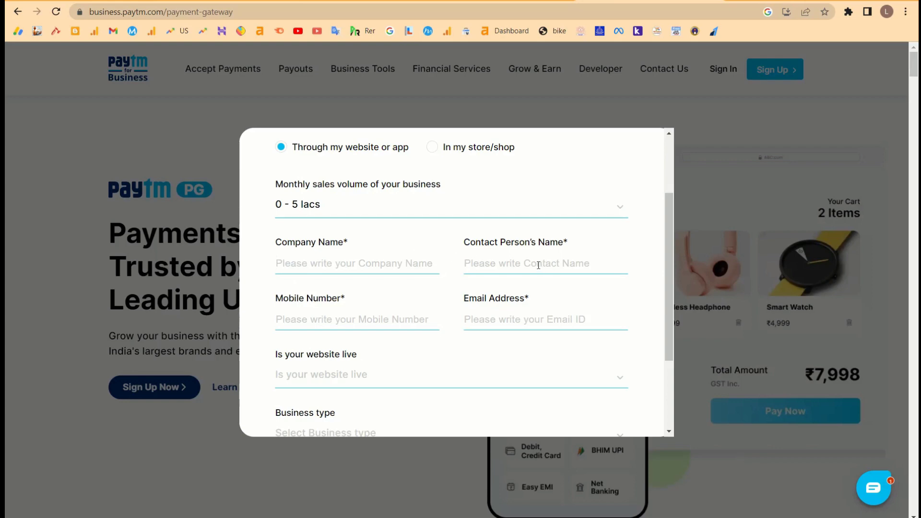
pyautogui.click(501, 262)
pyautogui.click(382, 315)
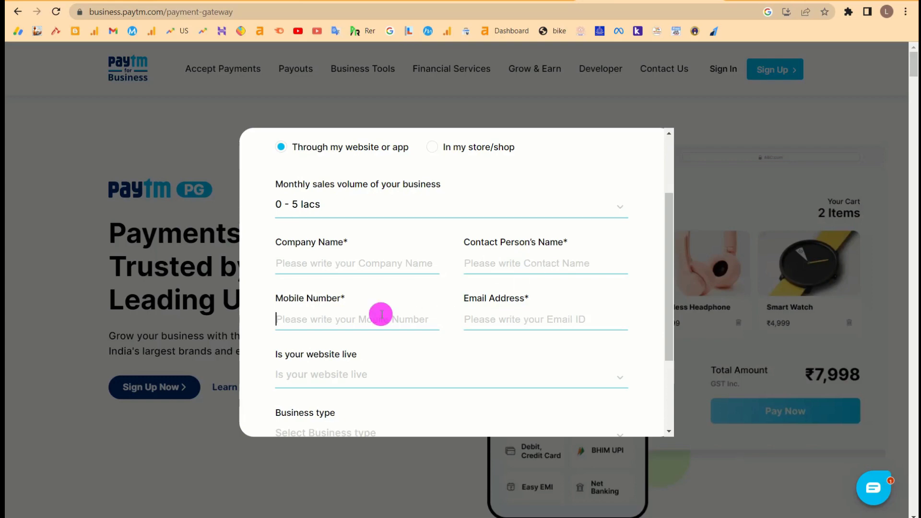
pyautogui.click(474, 319)
pyautogui.scroll(-1, 476, 320)
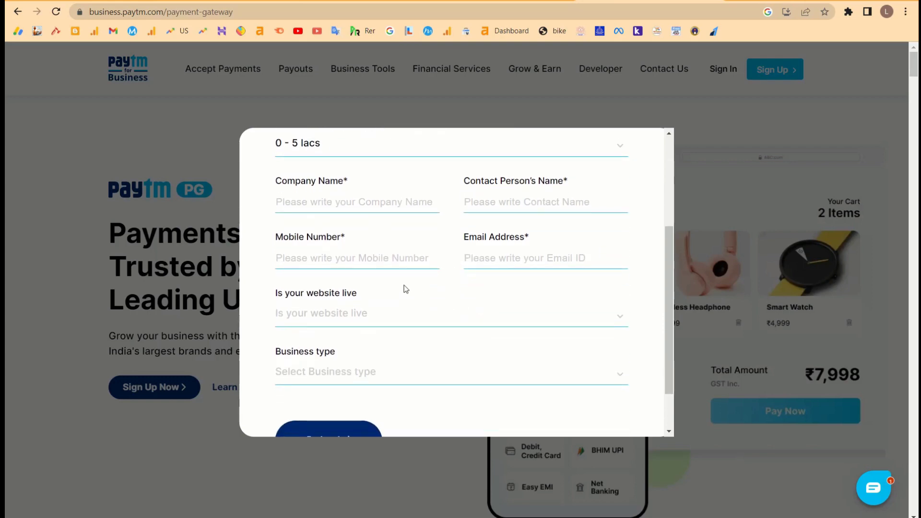
pyautogui.scroll(-1, 316, 257)
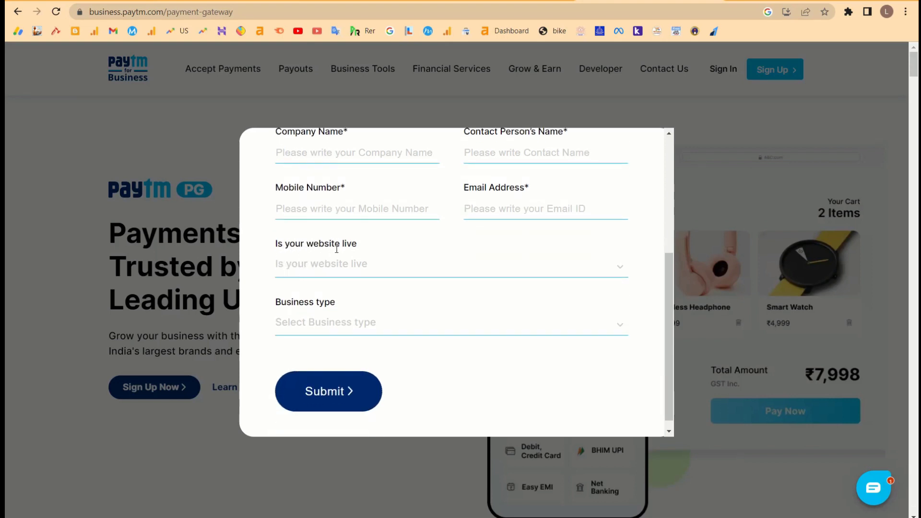
# Step: Answer Yes to 'Is your website live' and focus the Website URL field
pyautogui.click(331, 268)
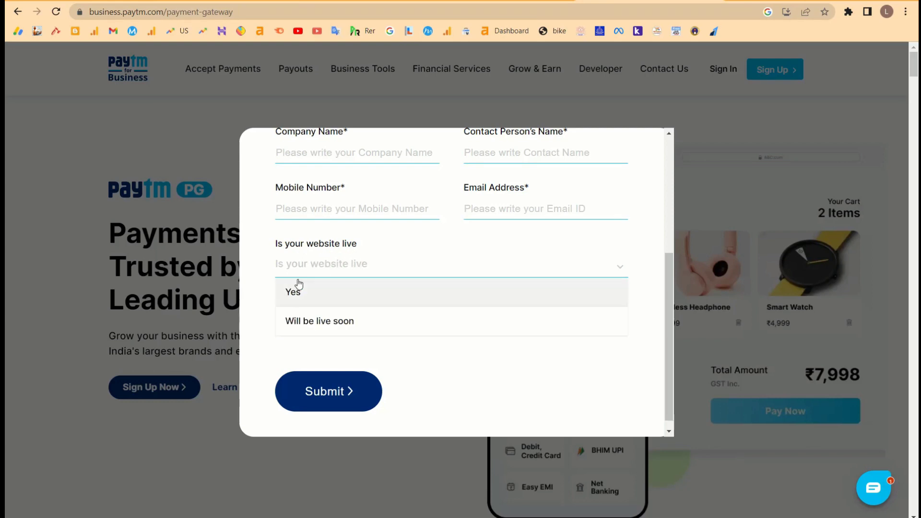
pyautogui.click(297, 288)
pyautogui.scroll(-1, 397, 314)
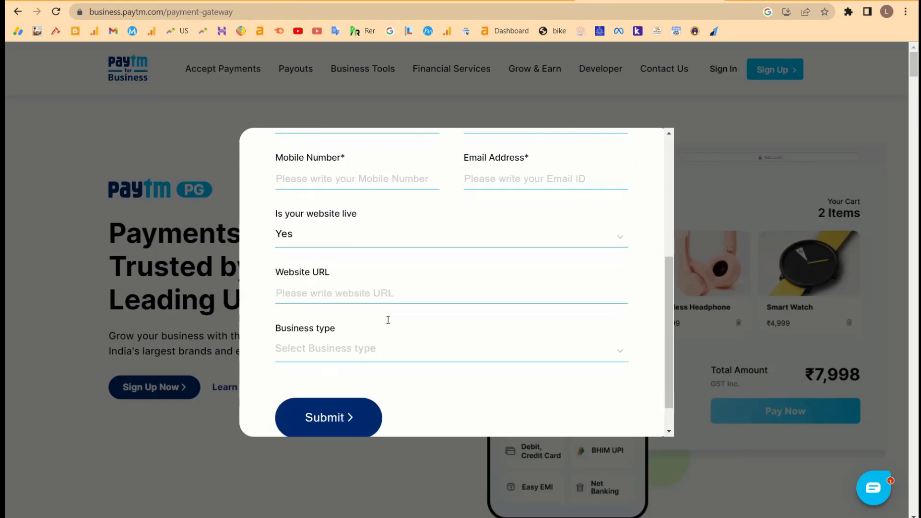
pyautogui.click(314, 289)
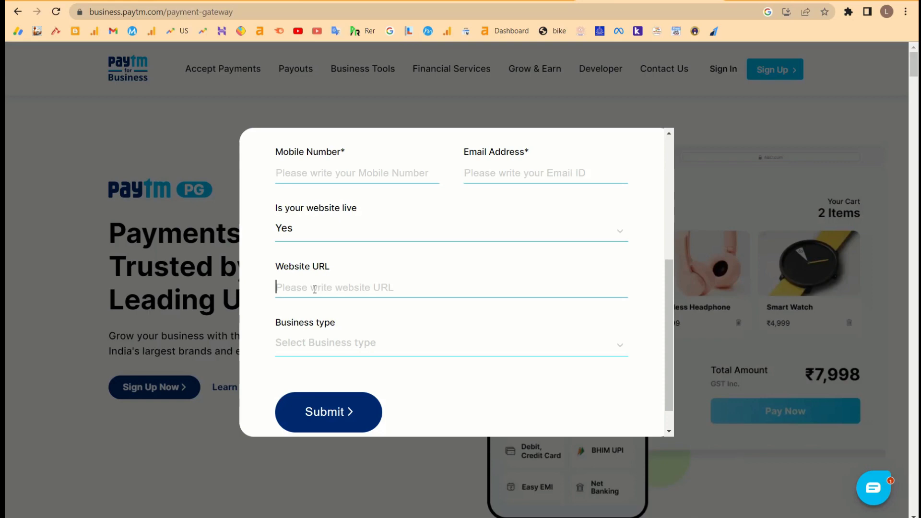
pyautogui.scroll(-1, 314, 290)
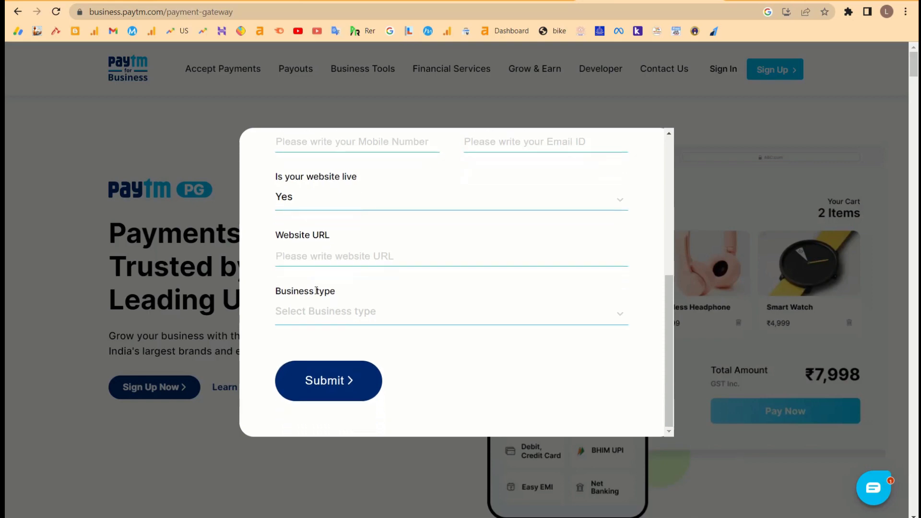
# Step: Set Business type to Unregistered and submit the enquiry form
pyautogui.click(440, 322)
pyautogui.scroll(-3, 393, 383)
pyautogui.scroll(-1, 393, 382)
pyautogui.scroll(1, 390, 382)
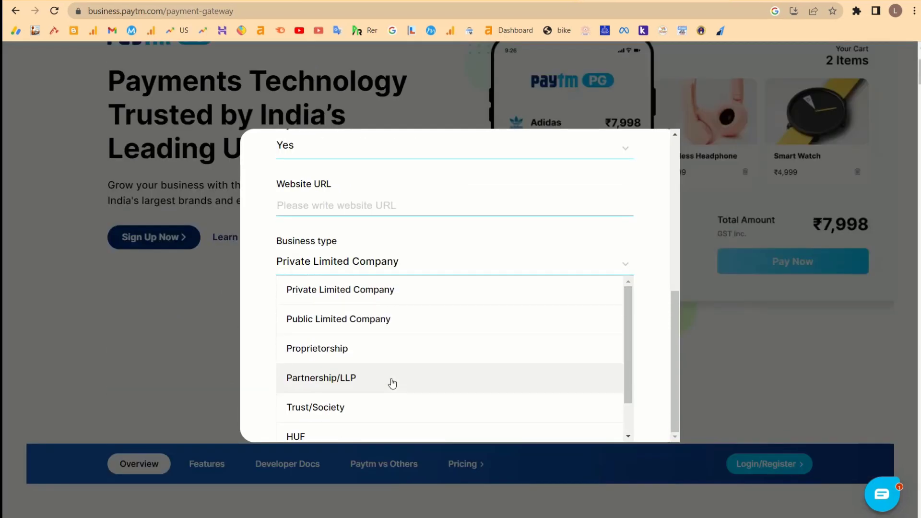
pyautogui.scroll(-1, 389, 382)
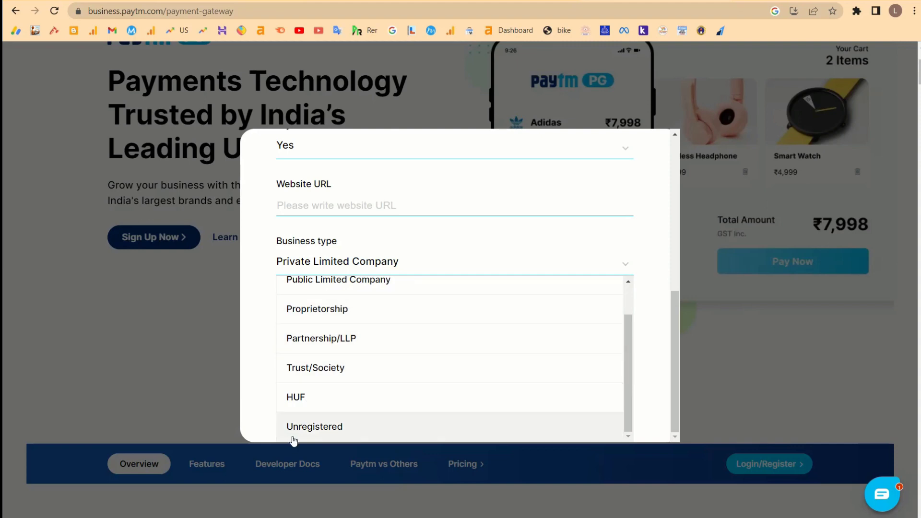
pyautogui.scroll(1, 372, 366)
pyautogui.scroll(-1, 384, 345)
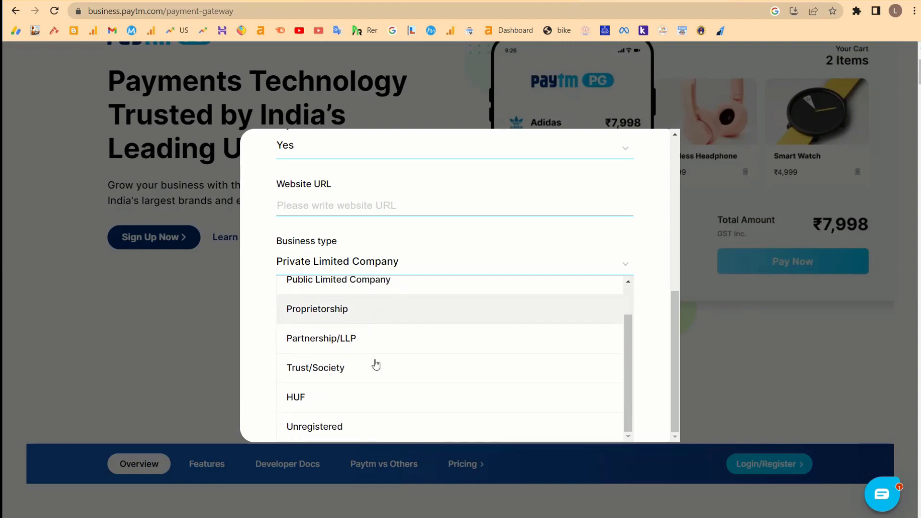
pyautogui.scroll(-2, 368, 351)
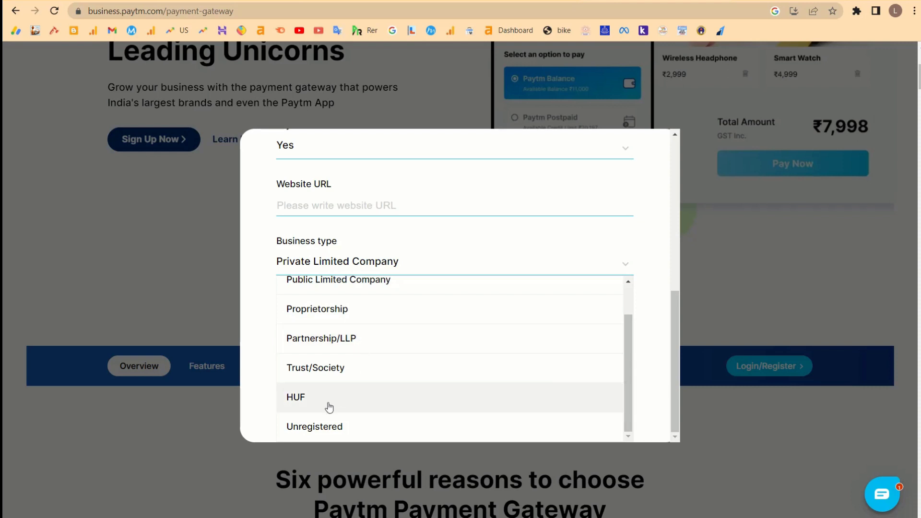
pyautogui.click(344, 425)
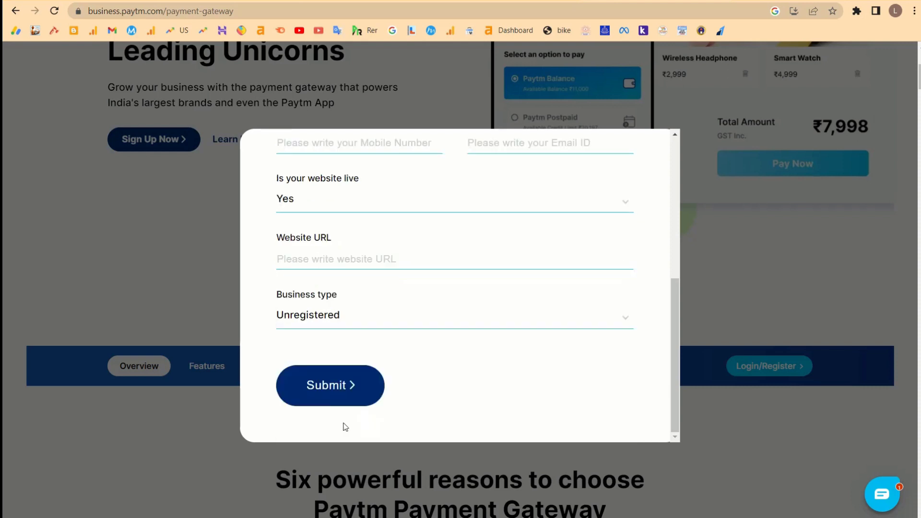
pyautogui.scroll(-1, 345, 383)
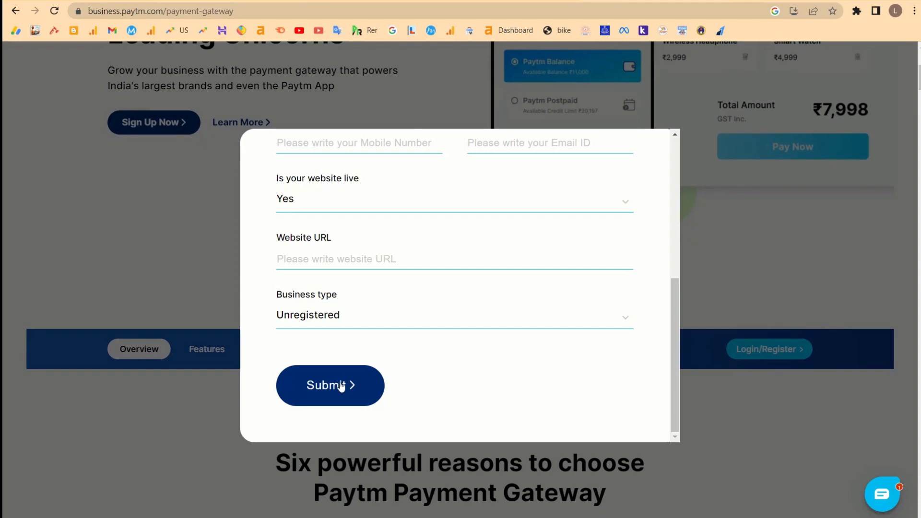
pyautogui.click(344, 383)
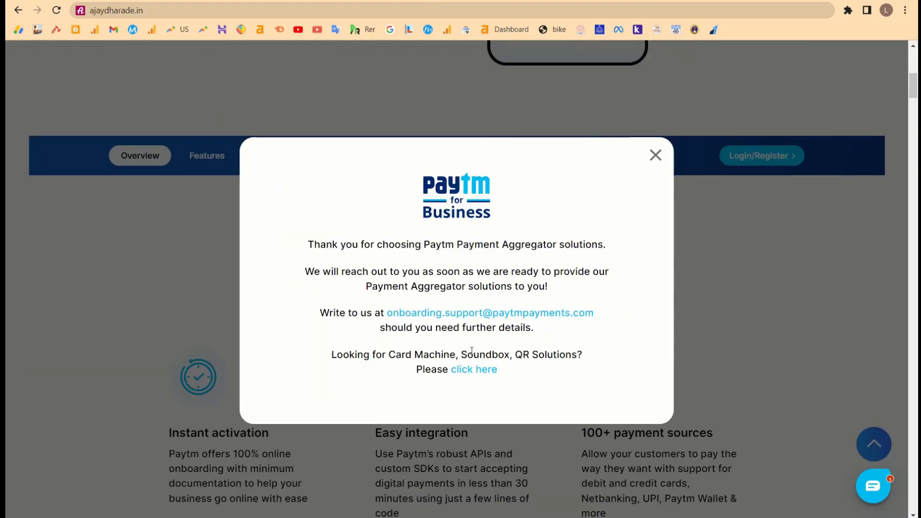
# Step: Follow the card machine and QR solutions link and scroll down the page
pyautogui.click(469, 373)
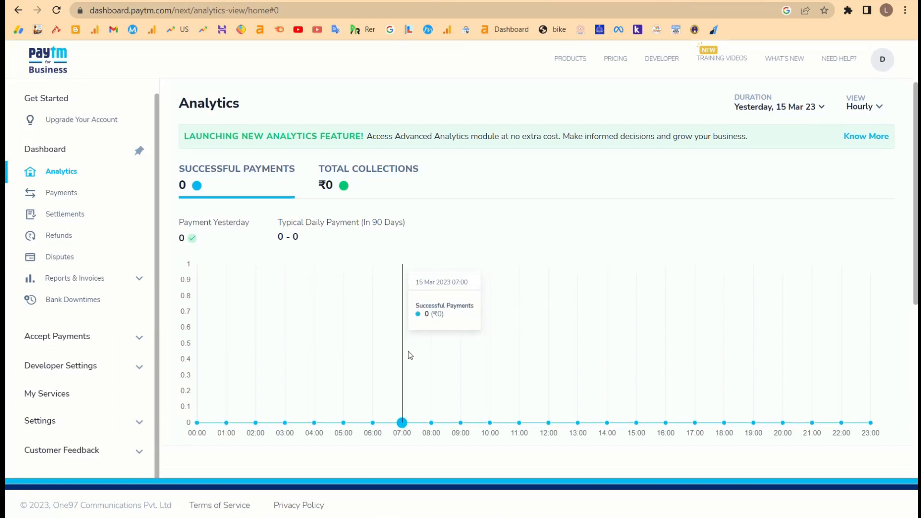
pyautogui.scroll(-7, 410, 355)
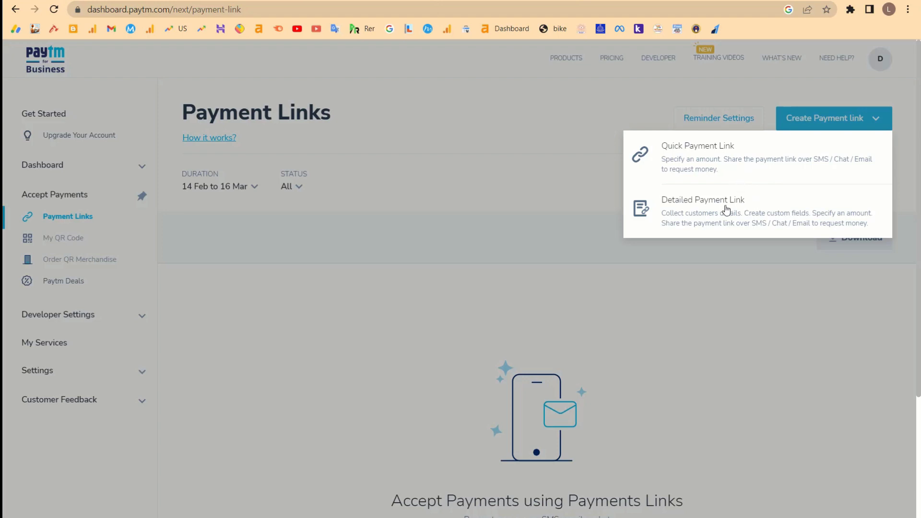
# Step: Start a quick payment link with Purpose of Payment 'Test' and fill in the Amount
pyautogui.click(719, 152)
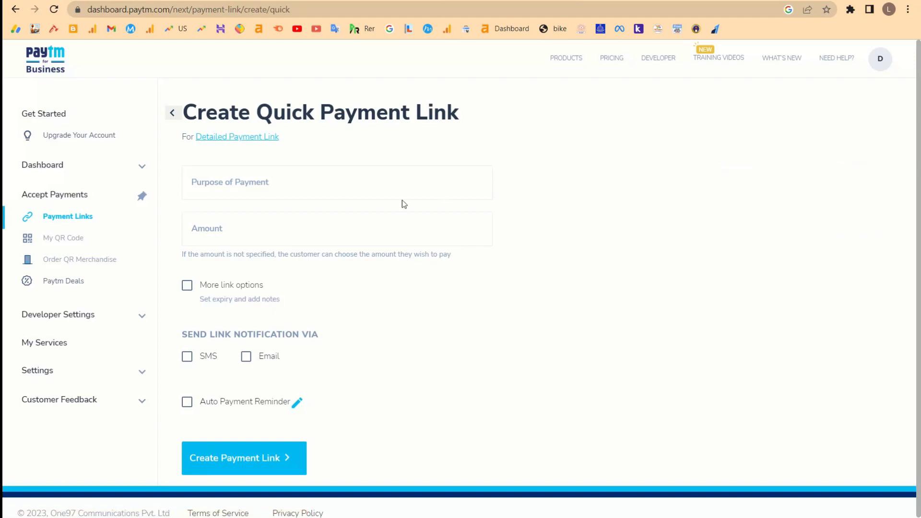
pyautogui.click(297, 190)
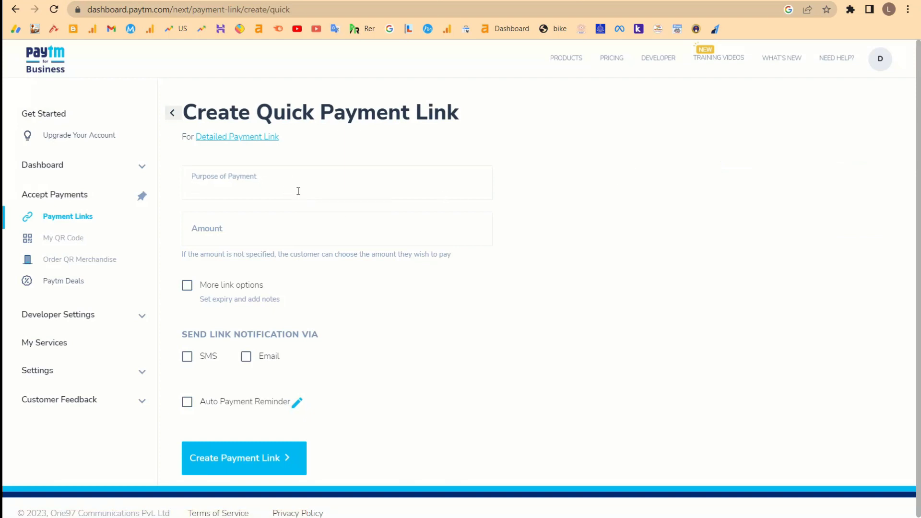
pyautogui.click(298, 191)
pyautogui.write('Test')
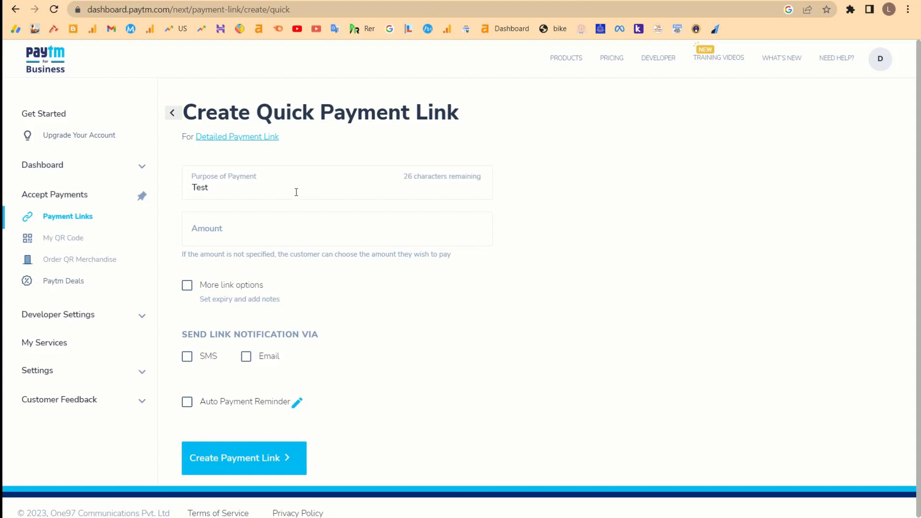
pyautogui.click(241, 226)
pyautogui.write('40')
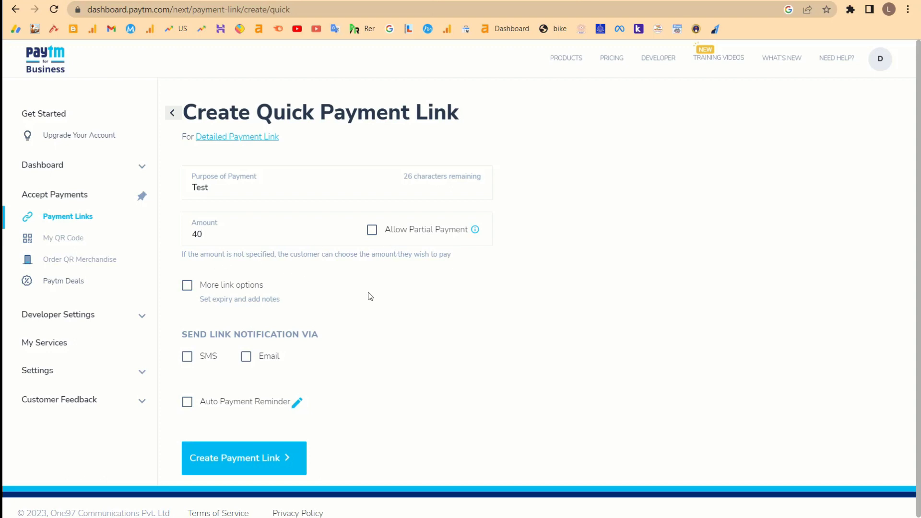
pyautogui.scroll(-1, 367, 293)
pyautogui.write('3')
pyautogui.moveTo(212, 230); pyautogui.dragTo(186, 241)
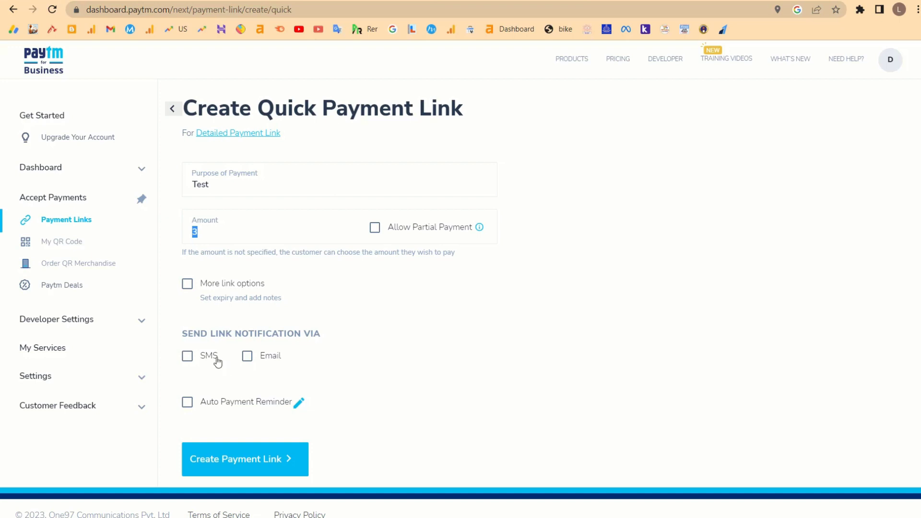
# Step: Turn SMS notification on for the link and then back off
pyautogui.click(187, 355)
pyautogui.scroll(-1, 211, 384)
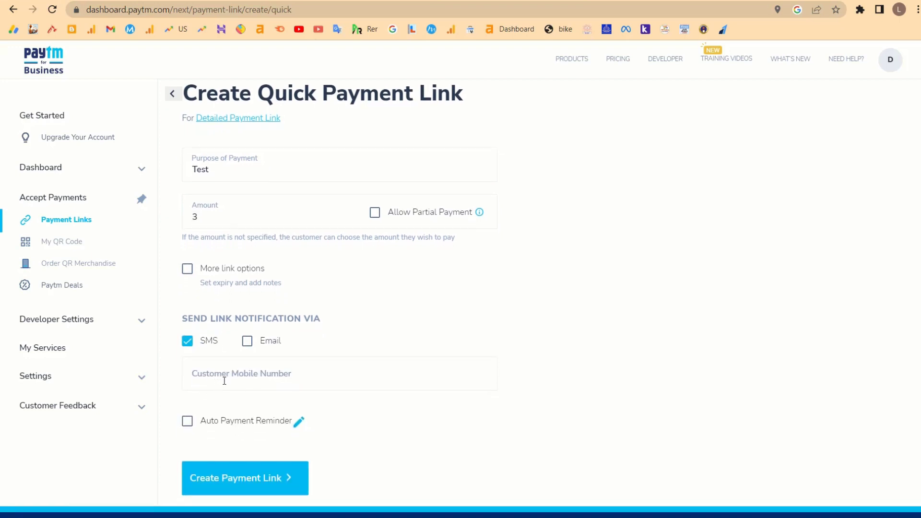
pyautogui.scroll(-1, 216, 364)
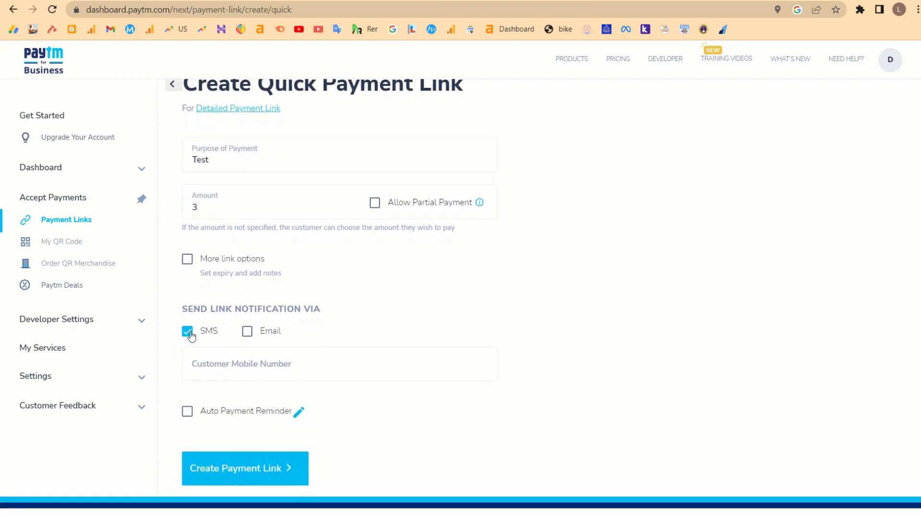
pyautogui.click(188, 333)
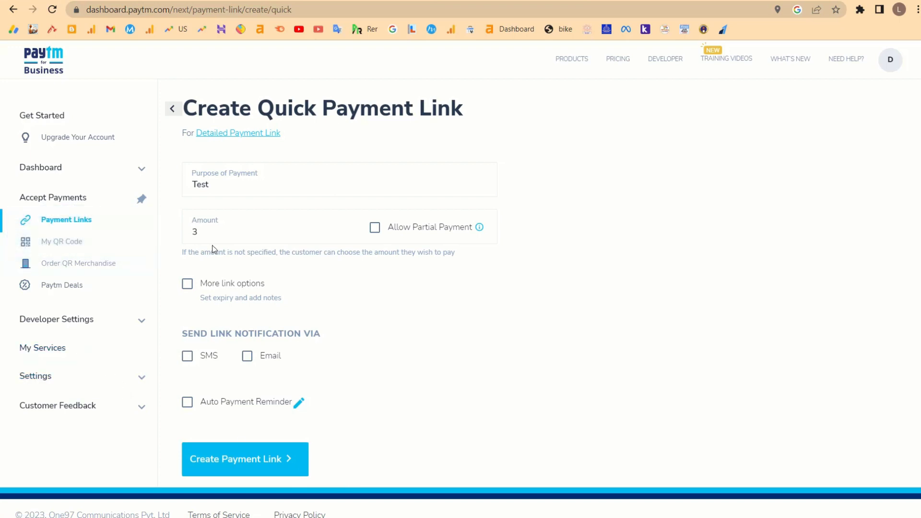
pyautogui.scroll(1, 206, 245)
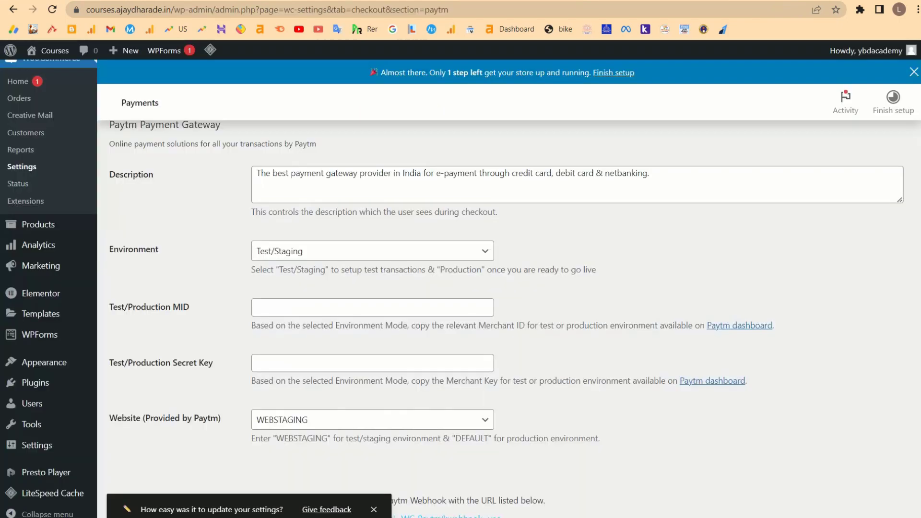
# Step: From Installed Plugins, go to Add New and search the plugin directory for 'paytm'
pyautogui.scroll(4, 222, 251)
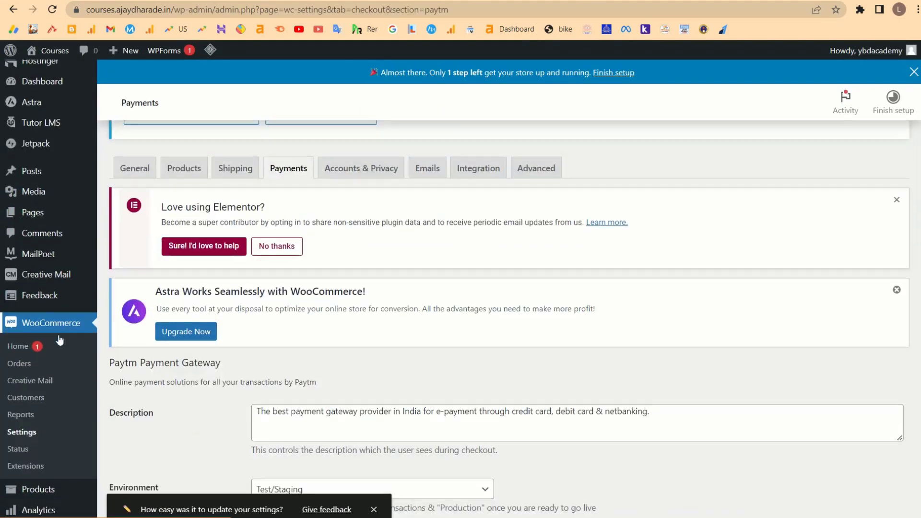
pyautogui.scroll(-5, 23, 404)
pyautogui.moveTo(36, 382)
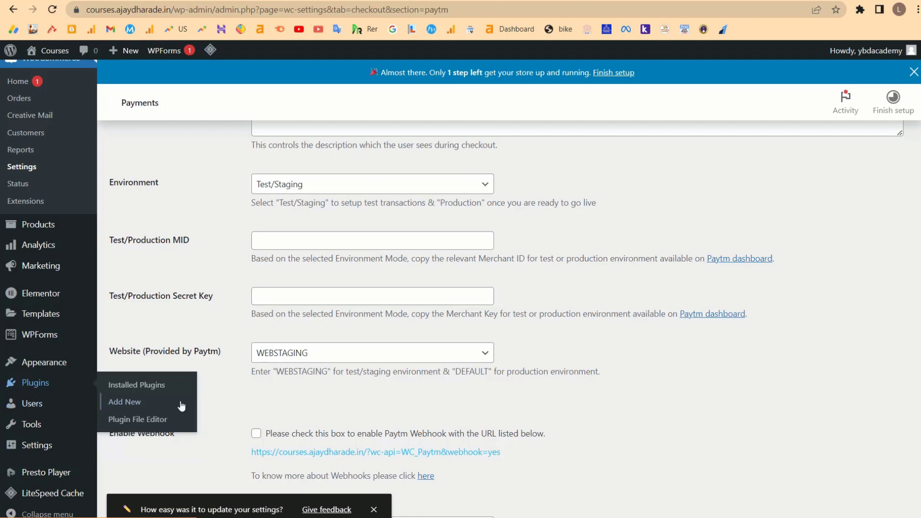
pyautogui.click(142, 388)
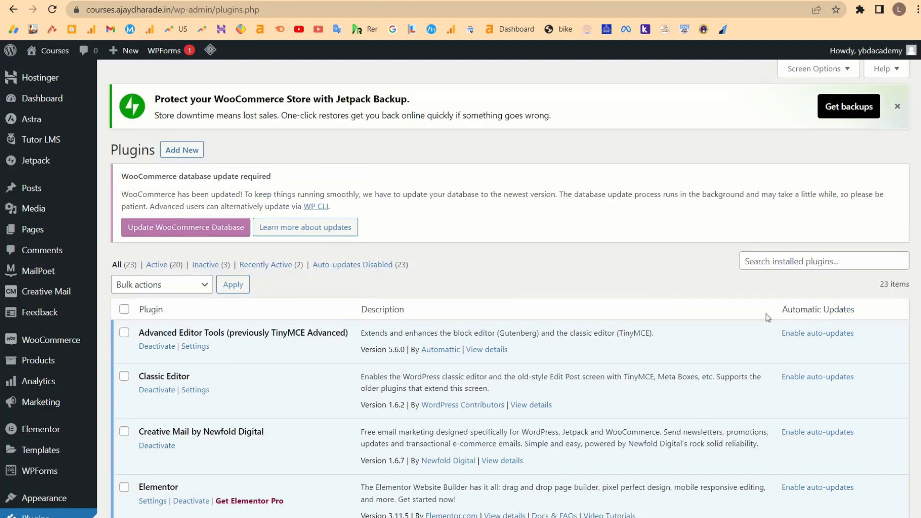
pyautogui.click(186, 155)
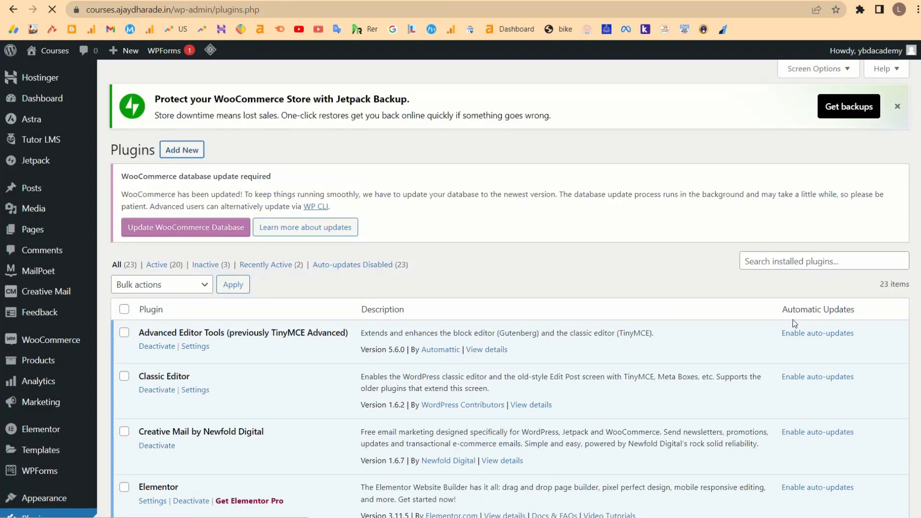
pyautogui.click(767, 185)
pyautogui.write('paytm')
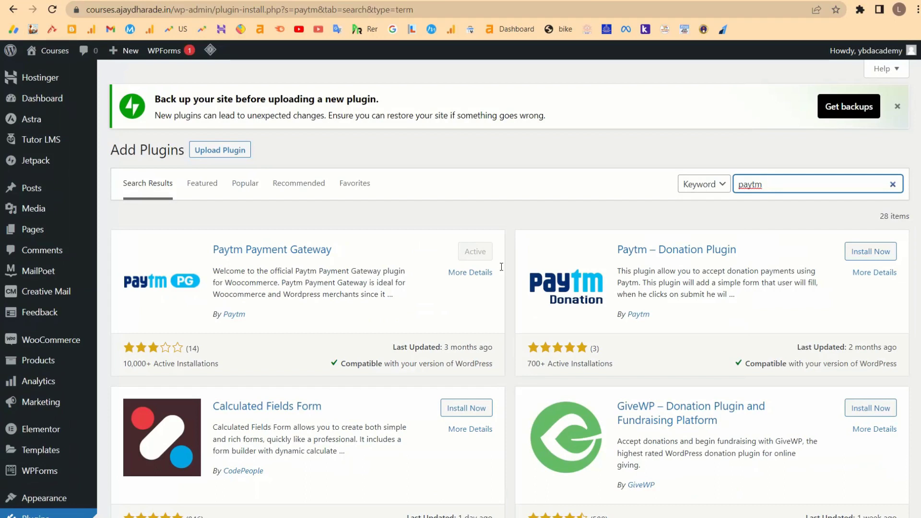
# Step: Open the WooCommerce home page and then the store Settings
pyautogui.click(22, 345)
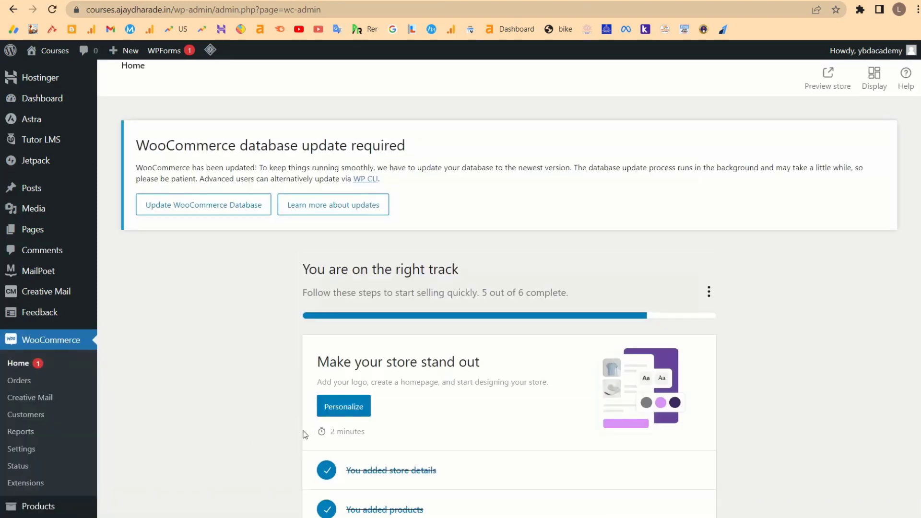
pyautogui.scroll(-3, 307, 432)
pyautogui.scroll(2, 149, 284)
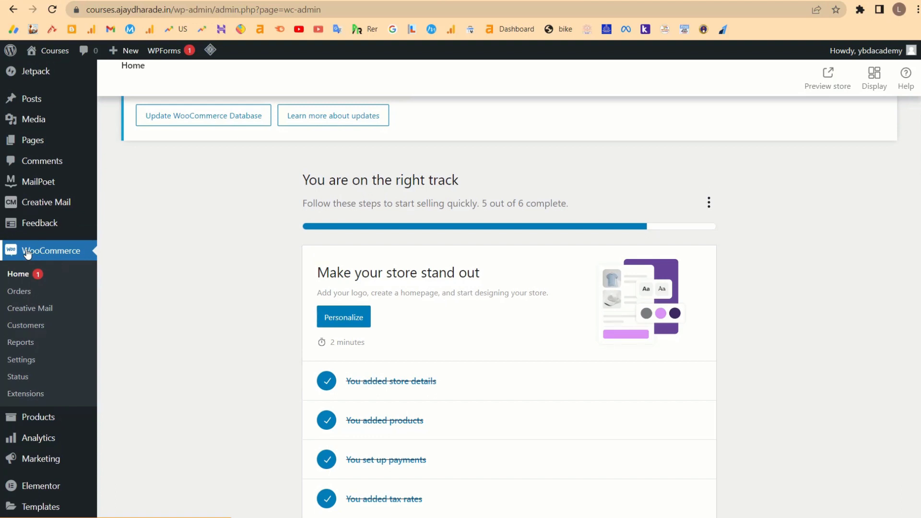
pyautogui.click(15, 367)
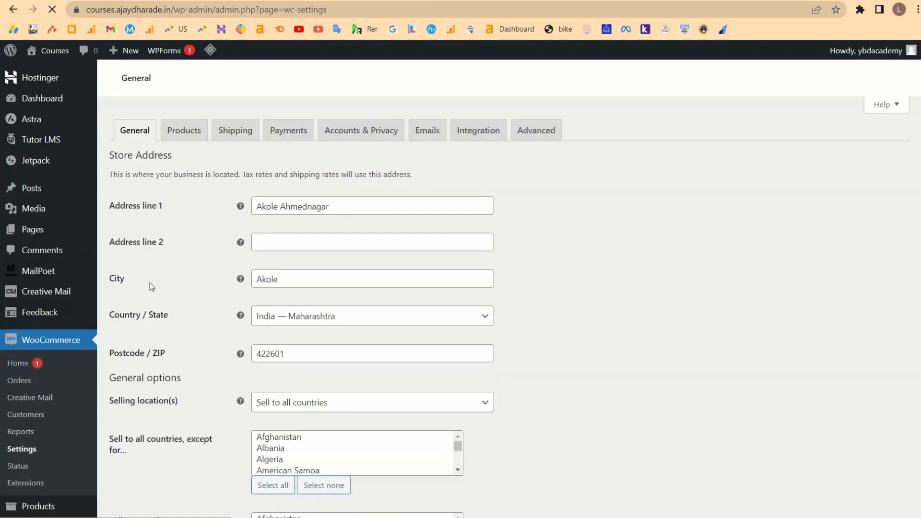
pyautogui.click(288, 135)
pyautogui.moveTo(288, 135); pyautogui.dragTo(301, 291)
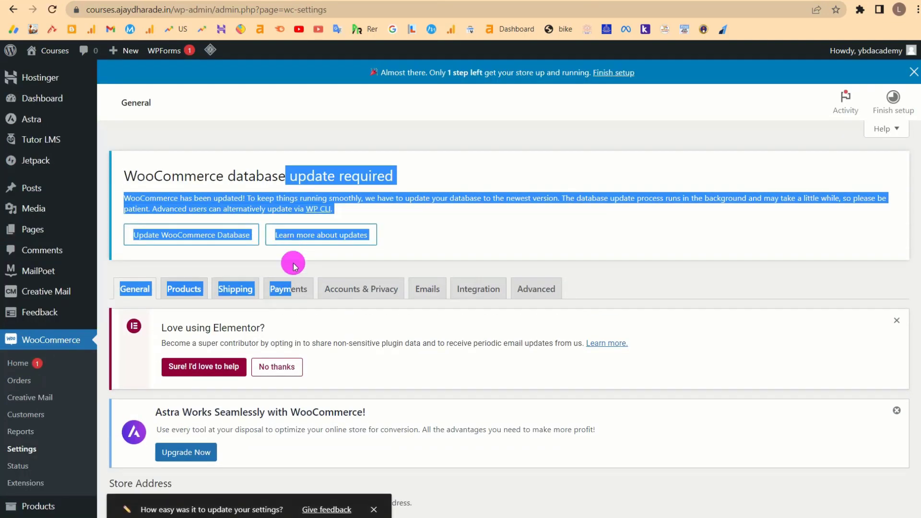
# Step: In the Payments tab, find Paytm Payments and open its Manage settings
pyautogui.click(482, 244)
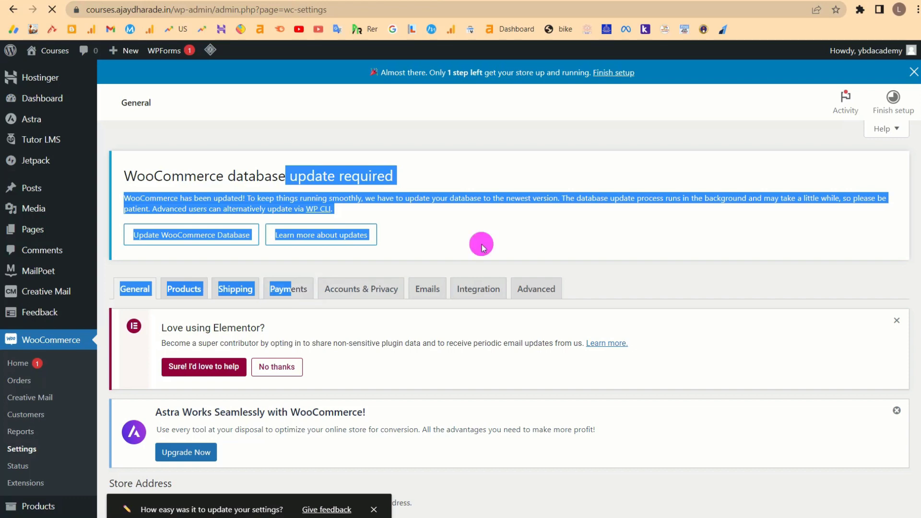
pyautogui.click(289, 289)
pyautogui.scroll(-7, 401, 306)
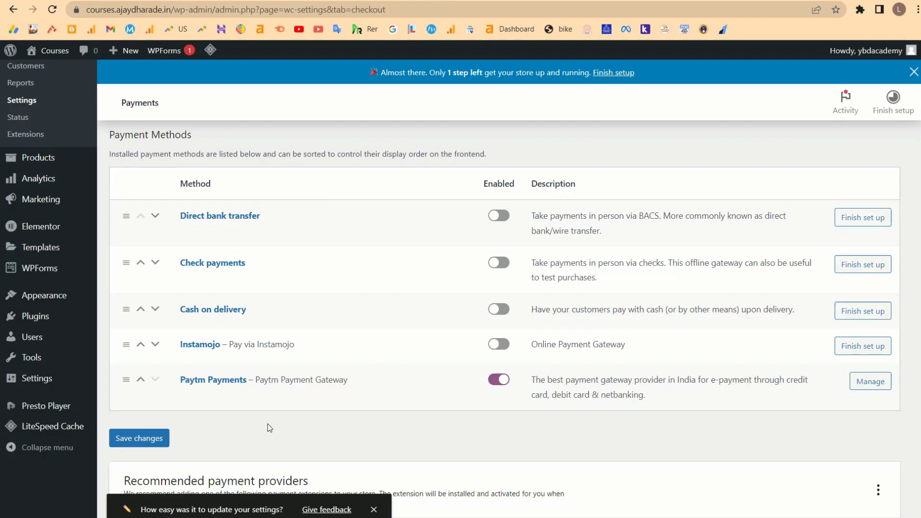
pyautogui.scroll(-3, 270, 427)
pyautogui.scroll(-2, 271, 415)
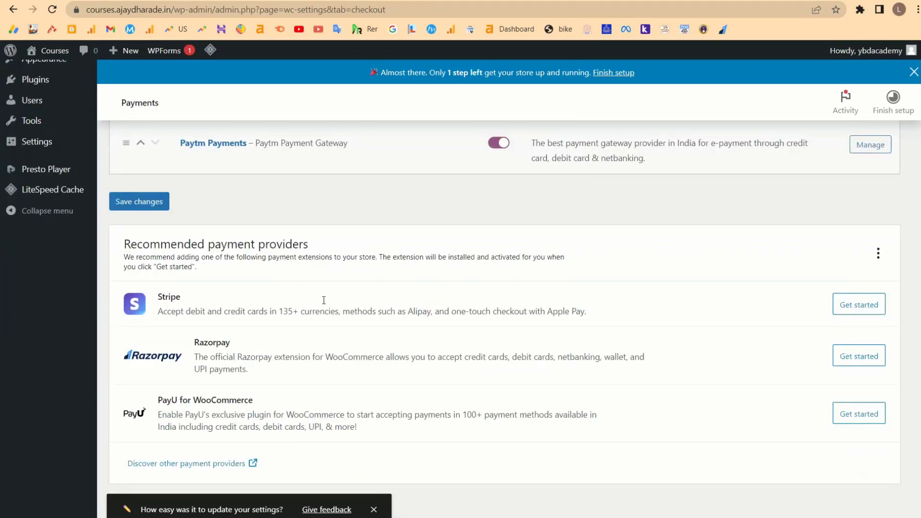
pyautogui.scroll(1, 350, 334)
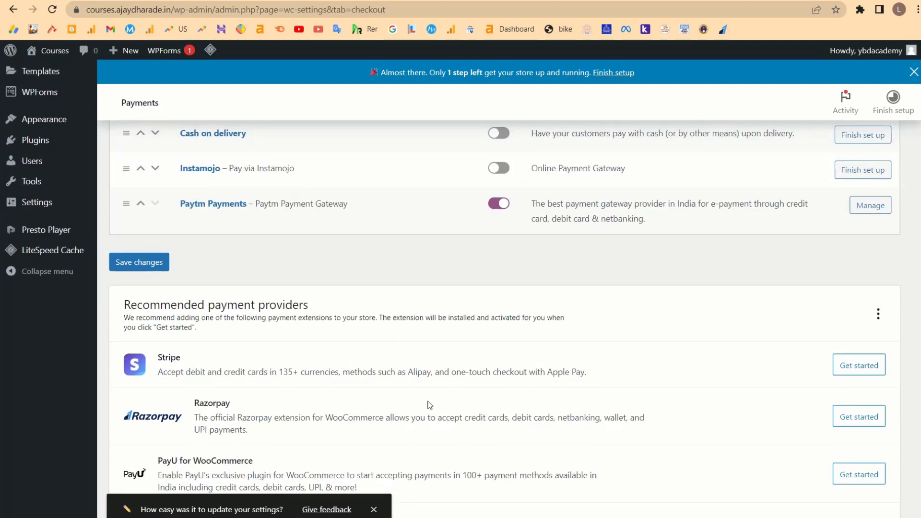
pyautogui.scroll(3, 457, 396)
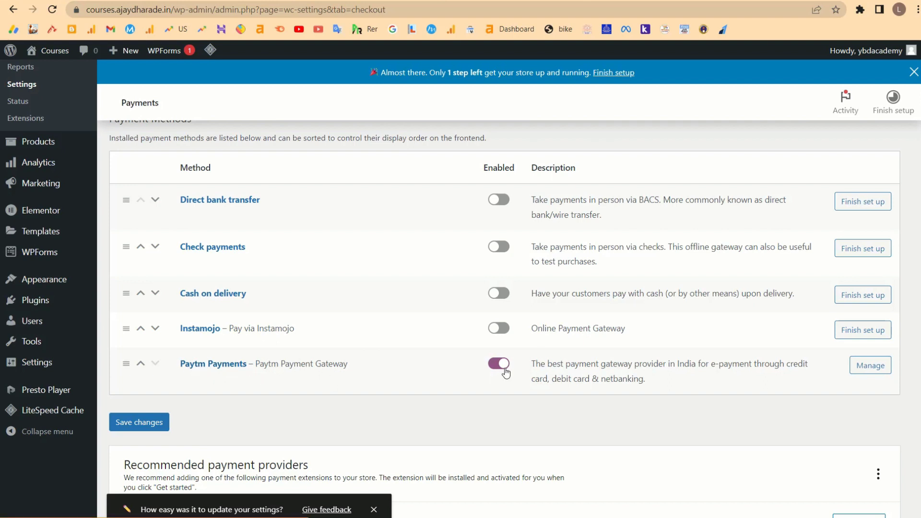
pyautogui.click(871, 365)
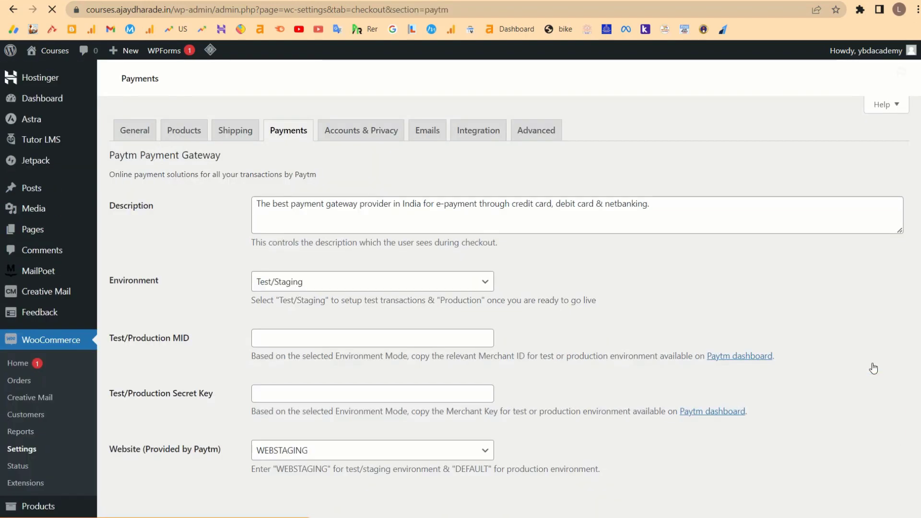
# Step: Switch Environment to Production, then set it back to Test/Staging
pyautogui.scroll(-5, 661, 424)
pyautogui.scroll(-2, 624, 398)
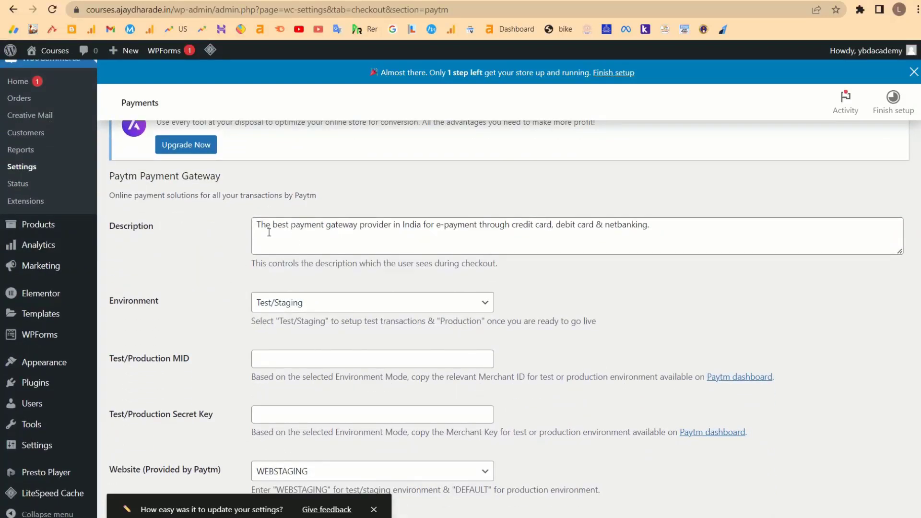
pyautogui.scroll(-1, 353, 249)
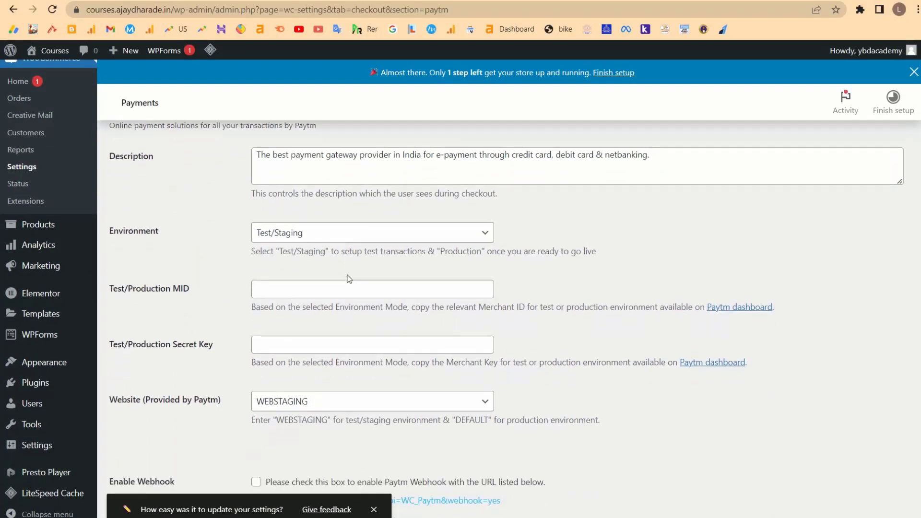
pyautogui.click(300, 234)
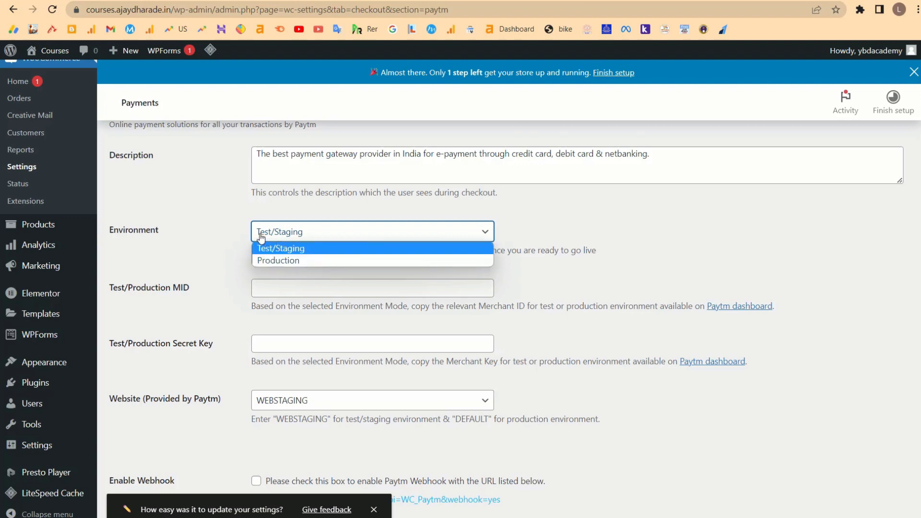
pyautogui.click(267, 261)
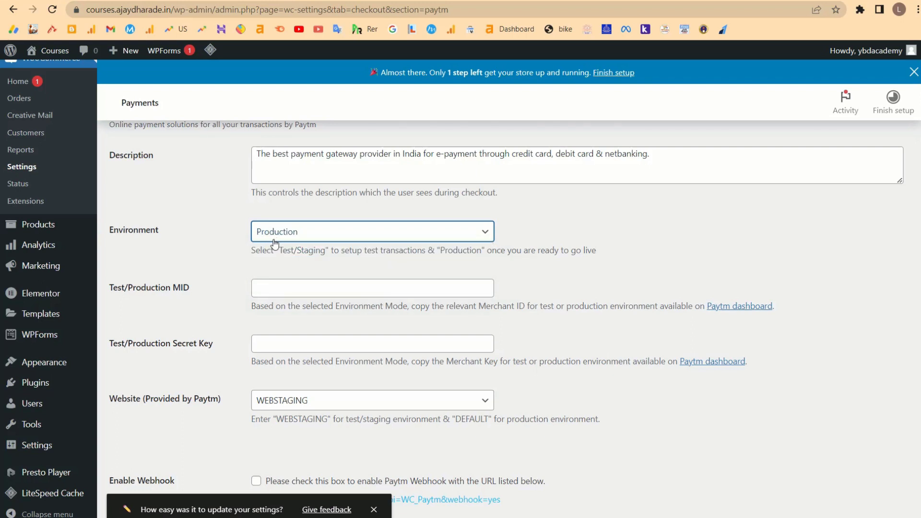
pyautogui.click(275, 240)
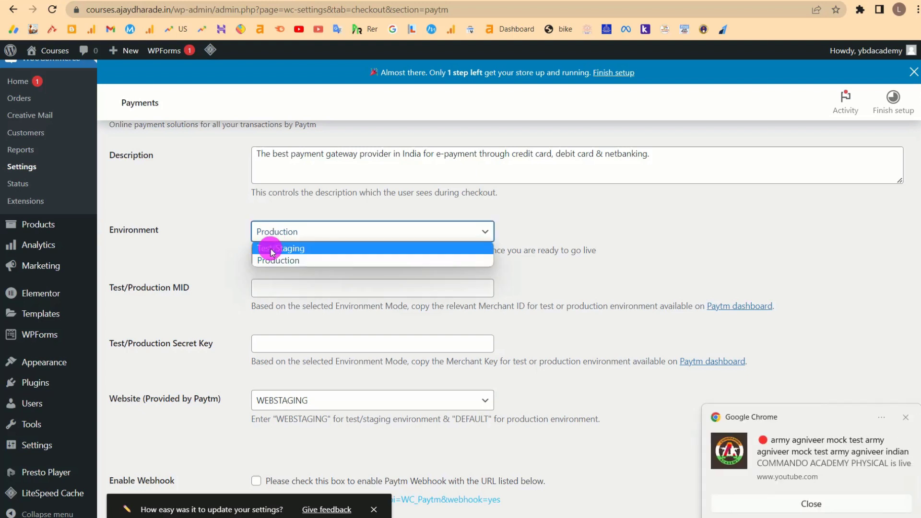
pyautogui.click(268, 246)
# Step: Dismiss the browser notification, select the MID field, and switch to the Paytm dashboard tab
pyautogui.click(906, 417)
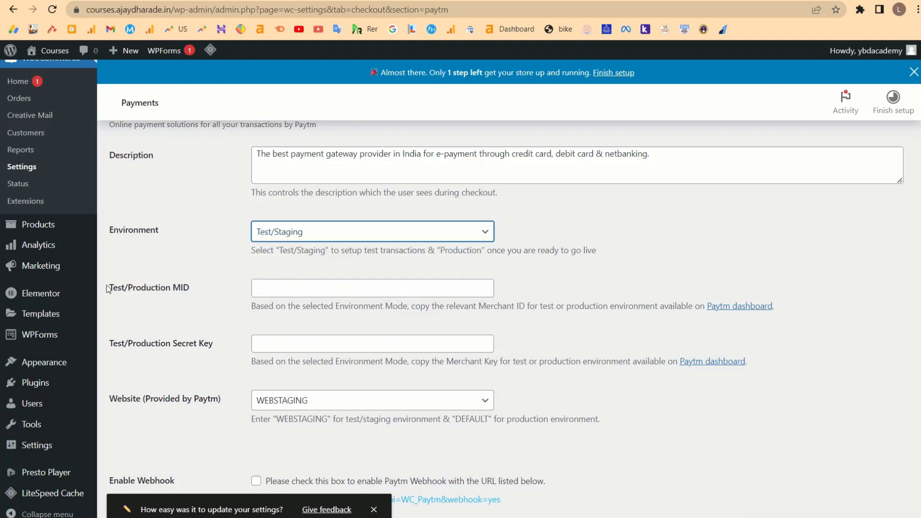
pyautogui.moveTo(109, 288); pyautogui.dragTo(199, 289)
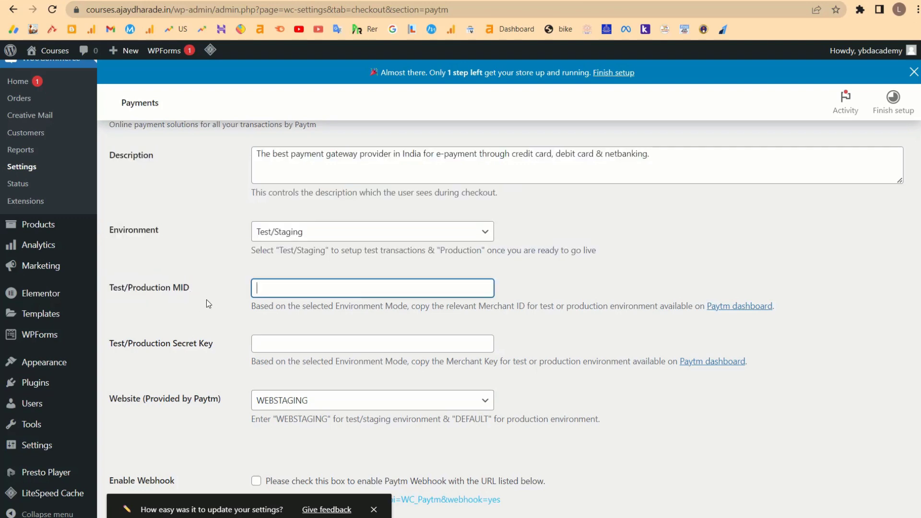
pyautogui.click(588, 0)
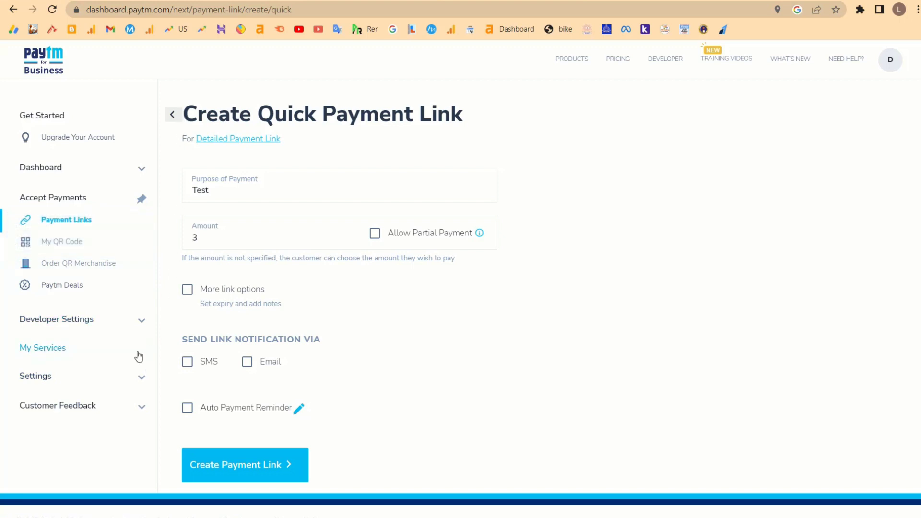
# Step: Open Developer Settings > API Keys > Production API Details and select the Merchant ID value
pyautogui.click(138, 323)
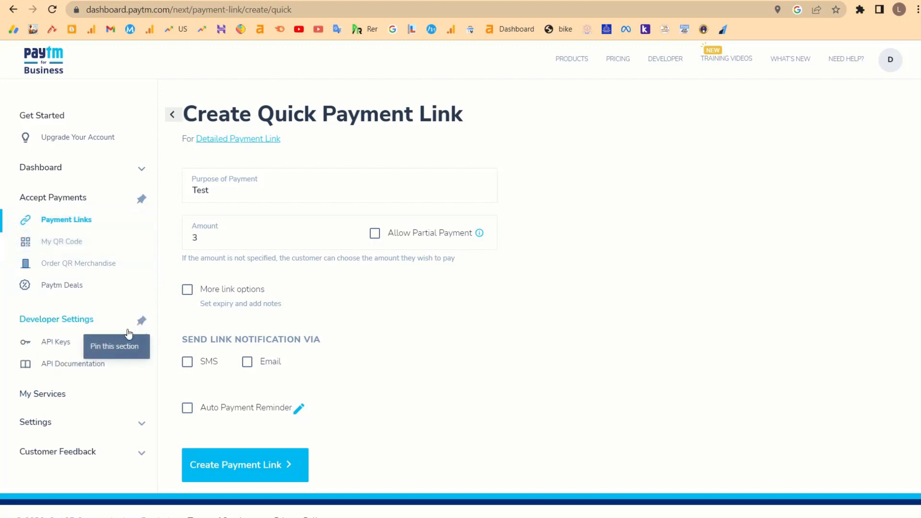
pyautogui.scroll(-1, 112, 348)
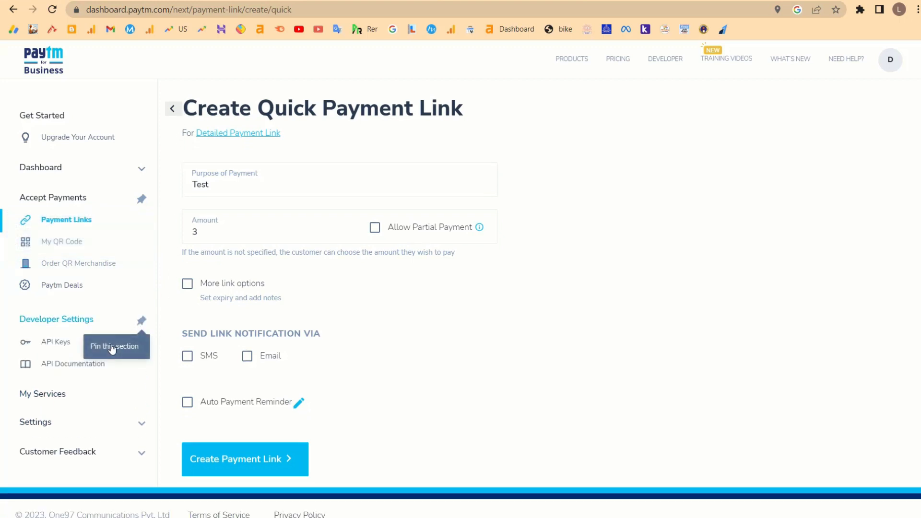
pyautogui.click(60, 347)
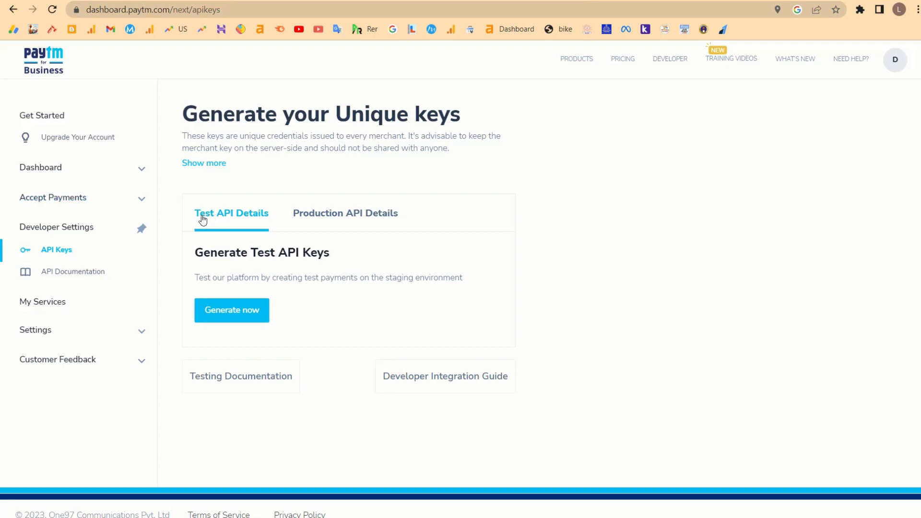
pyautogui.click(329, 216)
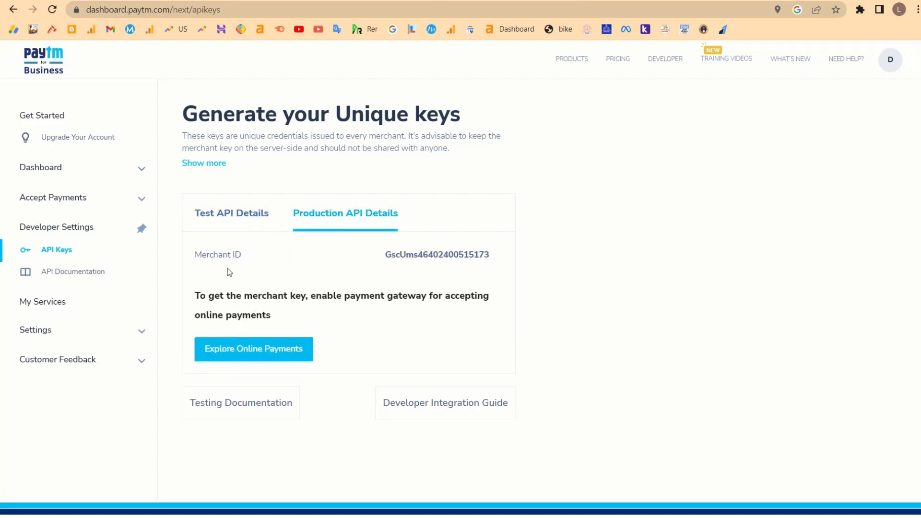
pyautogui.moveTo(194, 255); pyautogui.dragTo(249, 254)
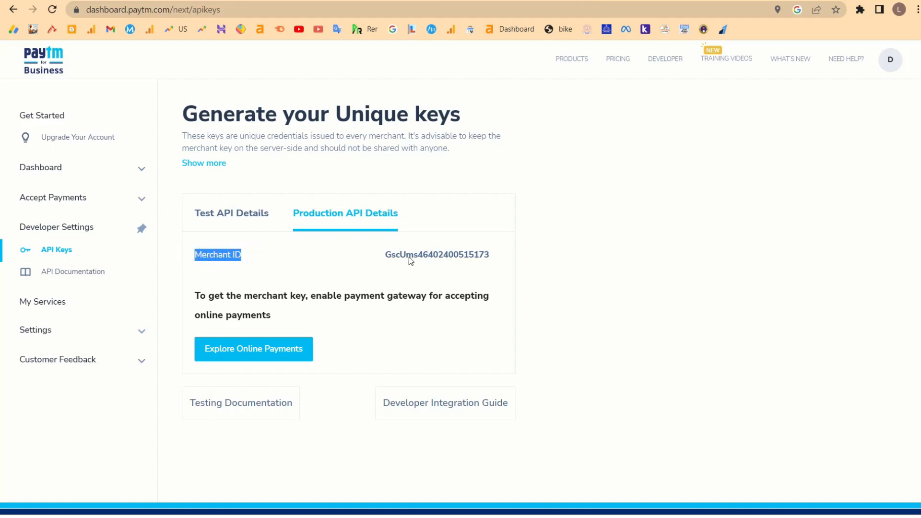
pyautogui.moveTo(384, 253); pyautogui.dragTo(484, 264)
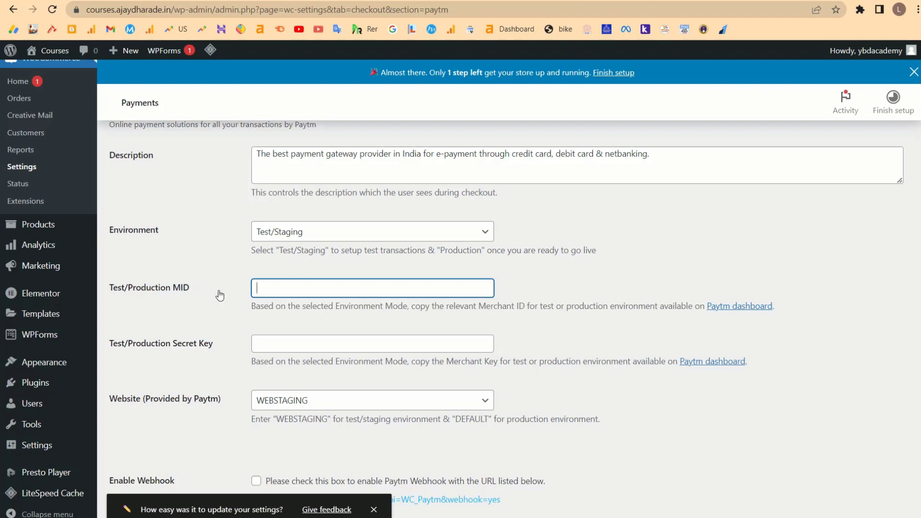
pyautogui.hotkey('ctrl', 'Tab')
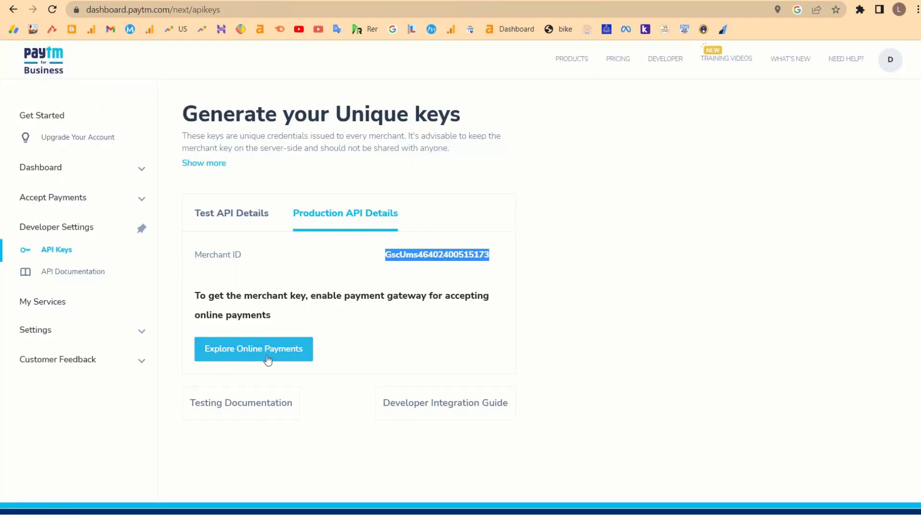
# Step: Set the WooCommerce Paytm environment to Production, then start Paytm's 'Activate account for Website/App'
pyautogui.click(392, 323)
pyautogui.click(238, 348)
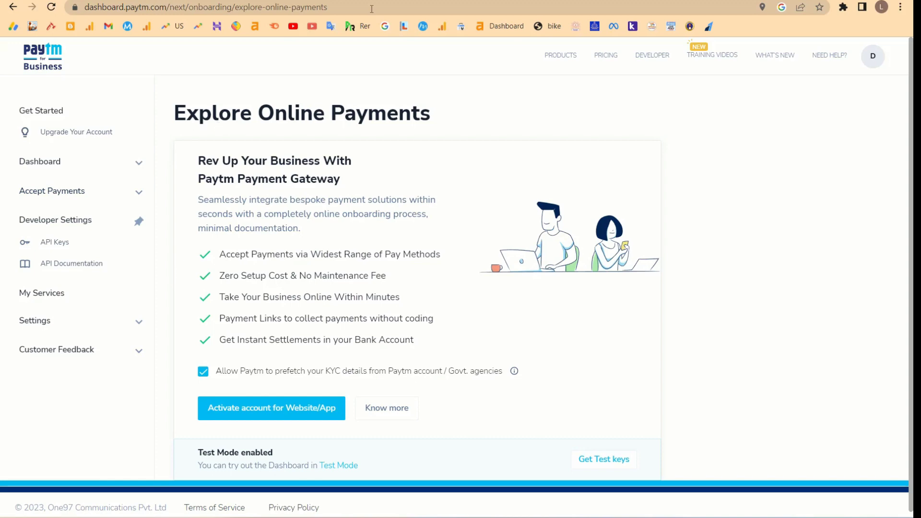
pyautogui.hotkey('ctrl', 'Tab')
pyautogui.click(301, 224)
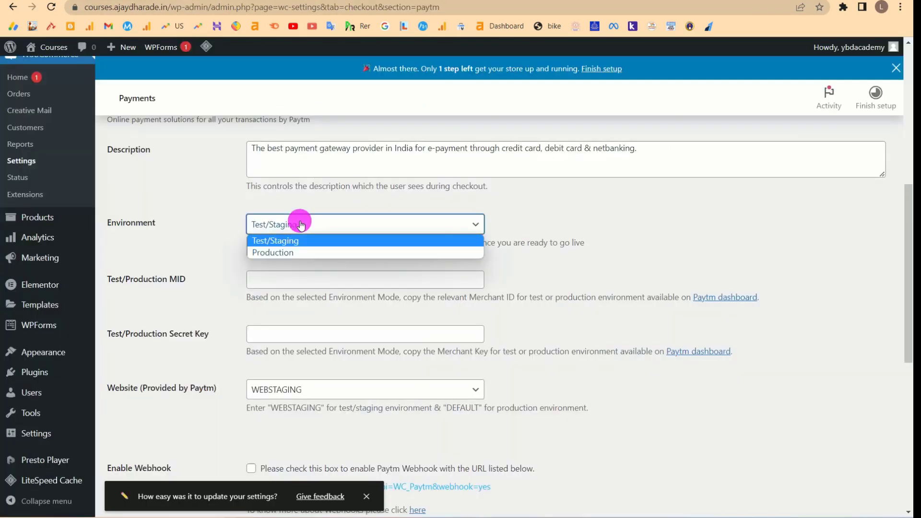
pyautogui.click(290, 255)
pyautogui.hotkey('ctrl', 'shift', 'Tab')
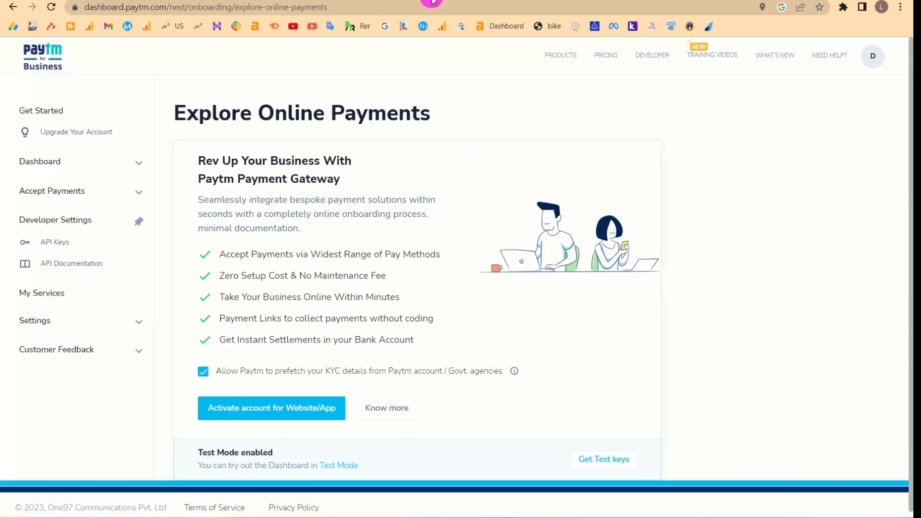
pyautogui.moveTo(220, 248); pyautogui.dragTo(443, 333)
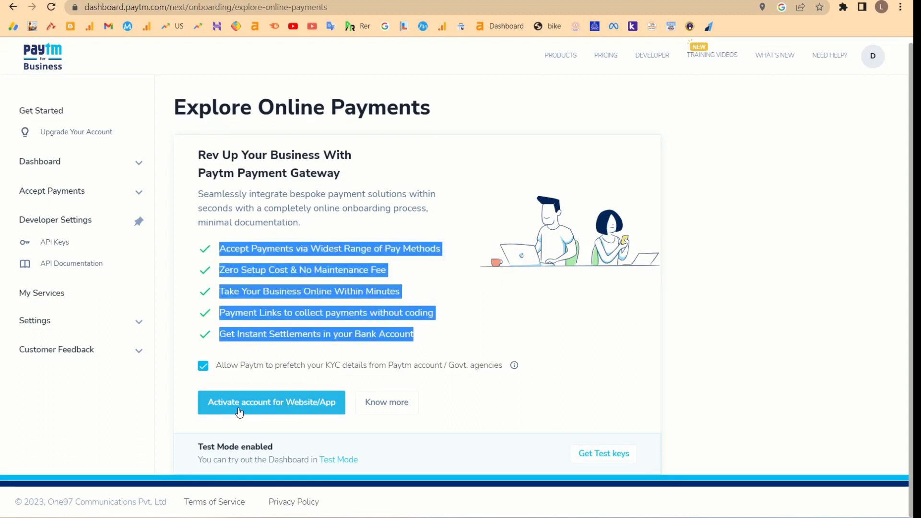
pyautogui.click(291, 410)
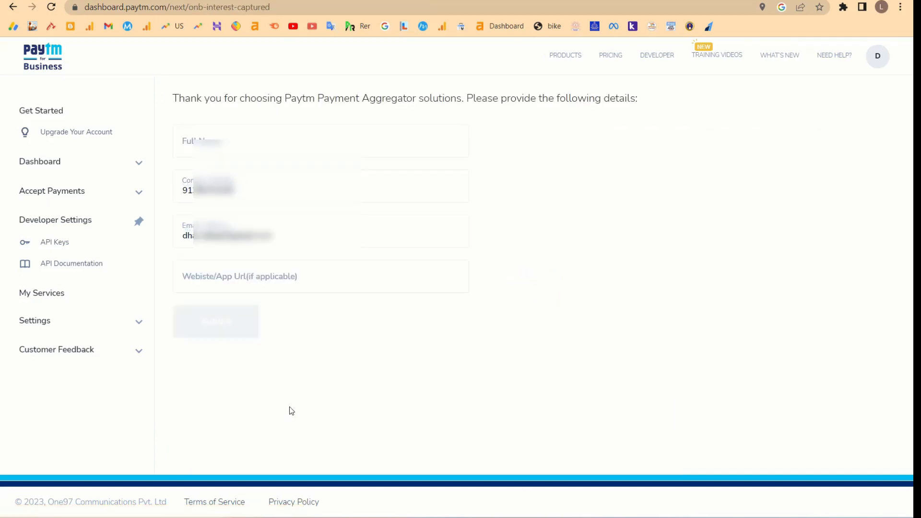
# Step: Enter the full name and review the prefilled contact number and e-mail
pyautogui.click(217, 148)
pyautogui.write('A')
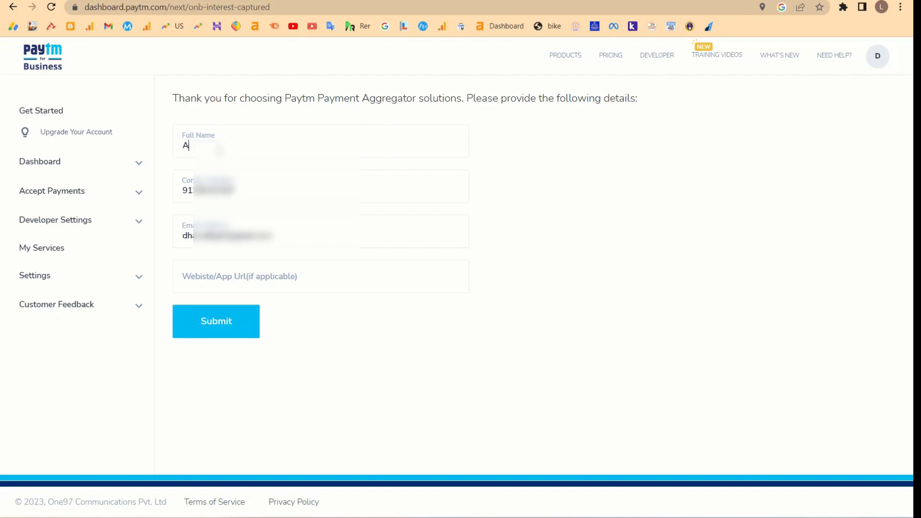
pyautogui.write('jit')
pyautogui.write('ha')
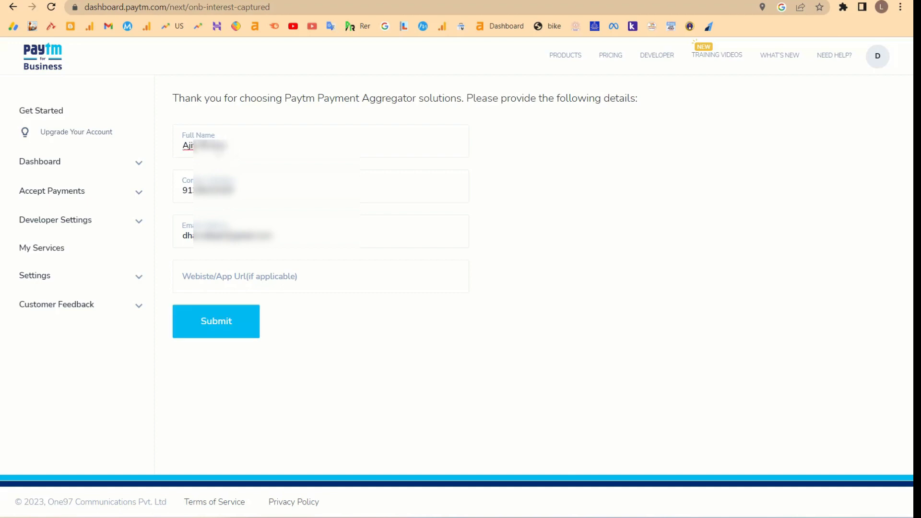
pyautogui.write('kum')
pyautogui.write('ar')
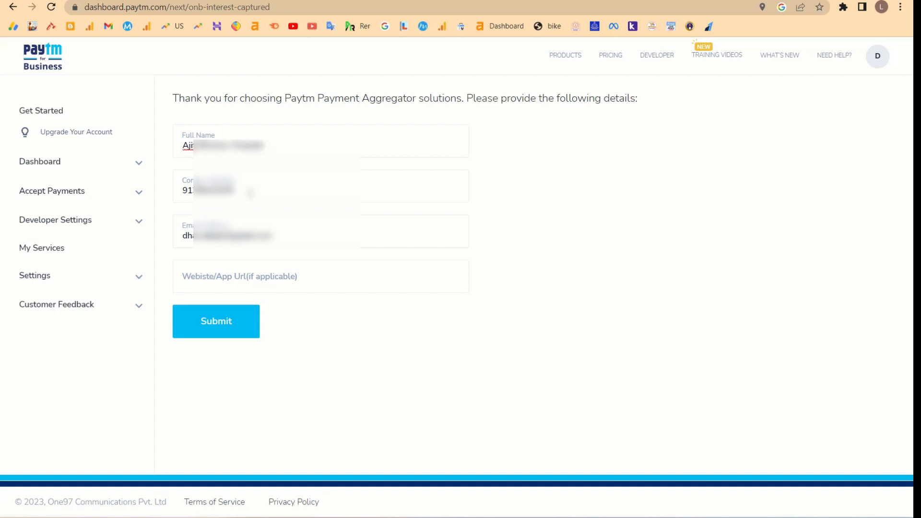
pyautogui.doubleClick(185, 192)
pyautogui.click(319, 237)
pyautogui.moveTo(319, 237); pyautogui.dragTo(185, 236)
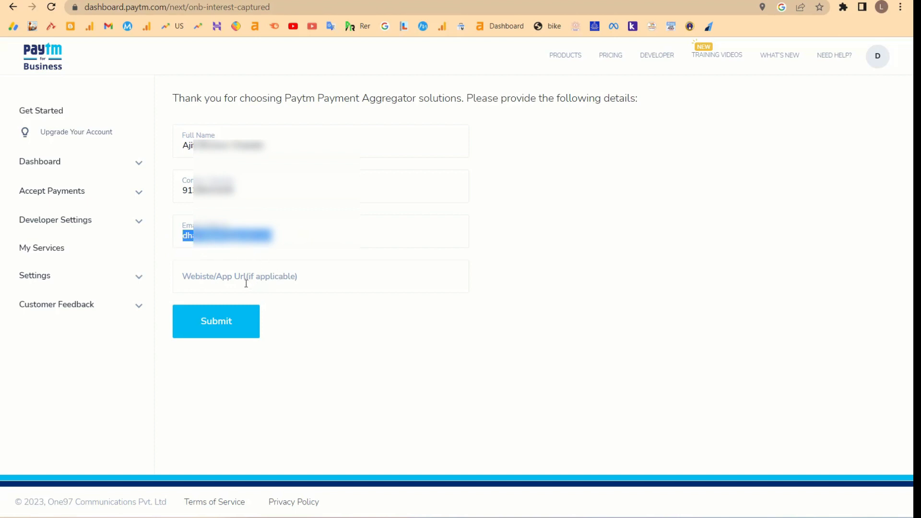
pyautogui.click(216, 279)
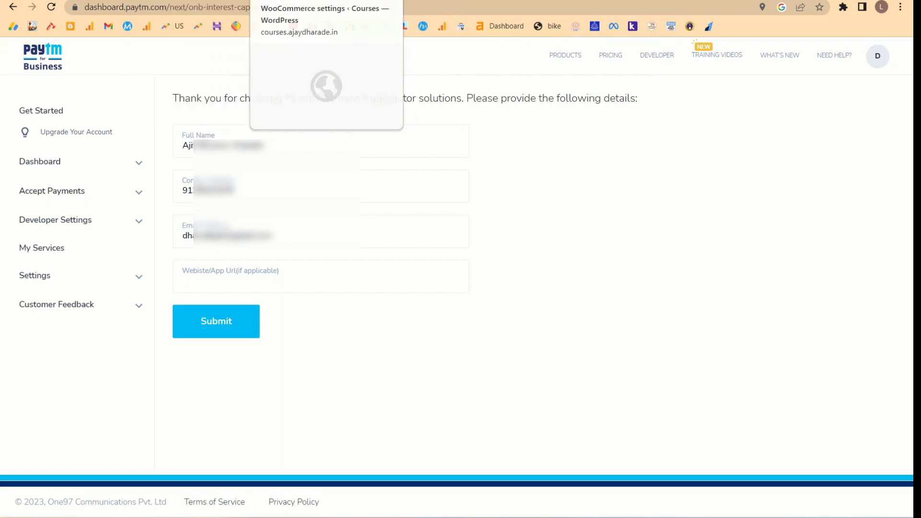
pyautogui.click(269, 0)
pyautogui.click(192, 6)
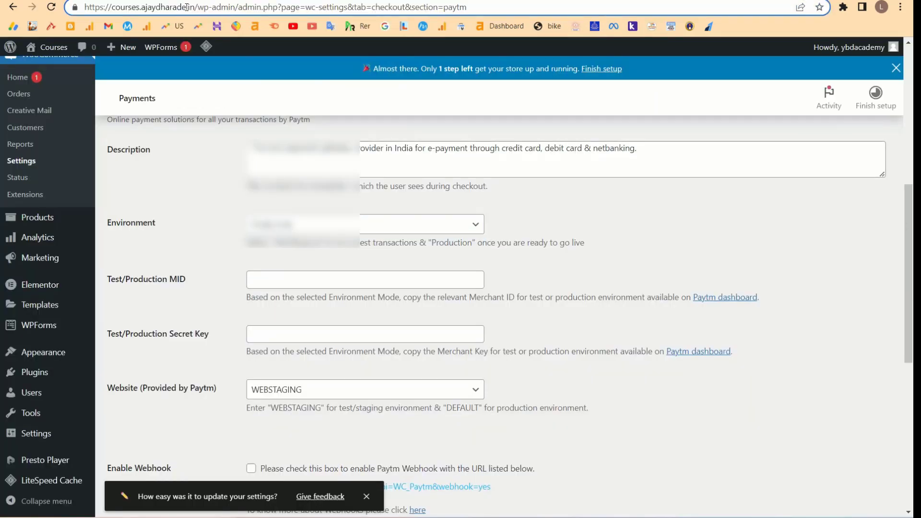
pyautogui.moveTo(196, 7); pyautogui.dragTo(85, 8)
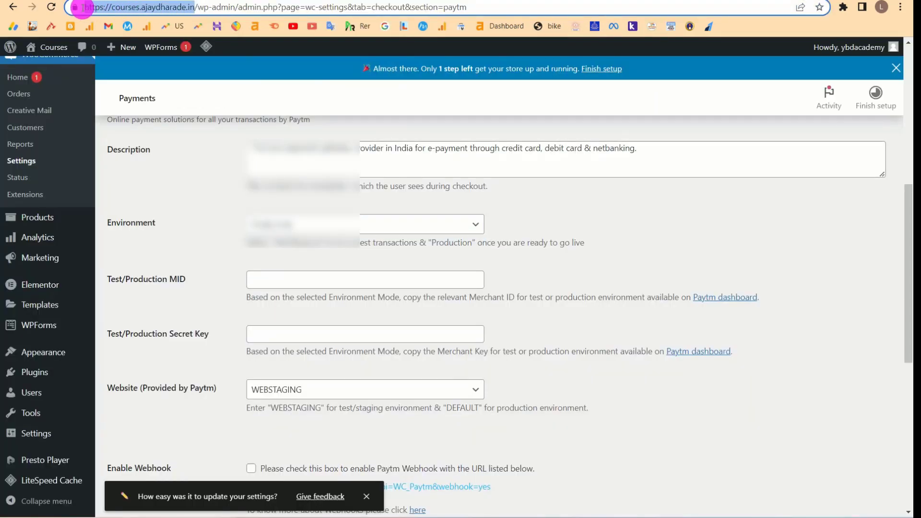
pyautogui.hotkey('ctrl', 'c')
pyautogui.click(417, 0)
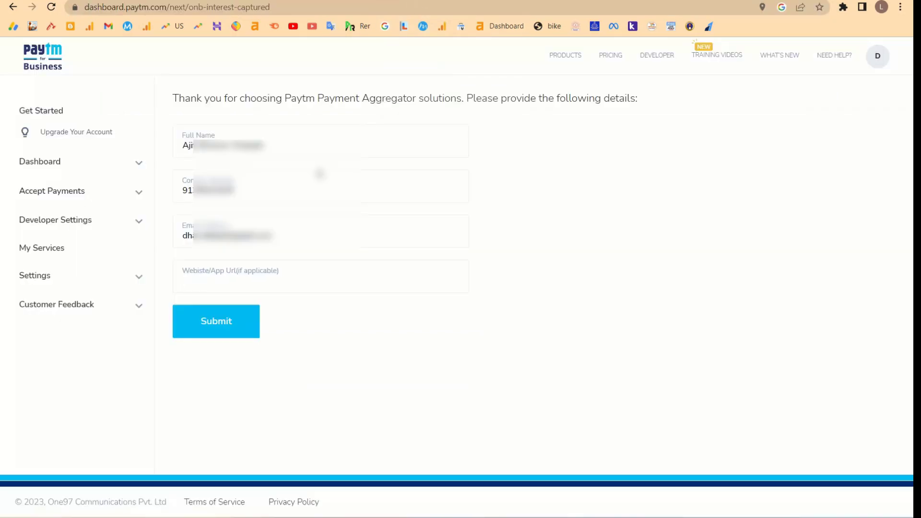
pyautogui.click(249, 272)
pyautogui.hotkey('ctrl', 'v')
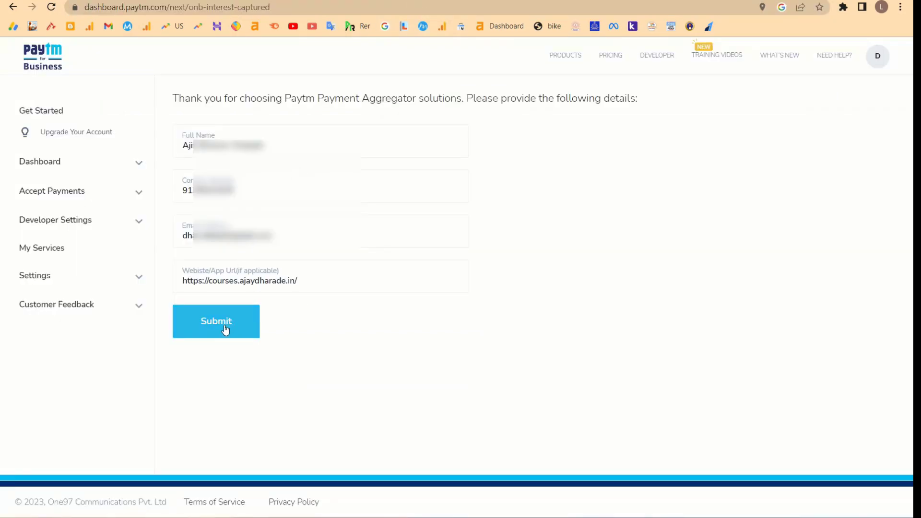
pyautogui.click(220, 330)
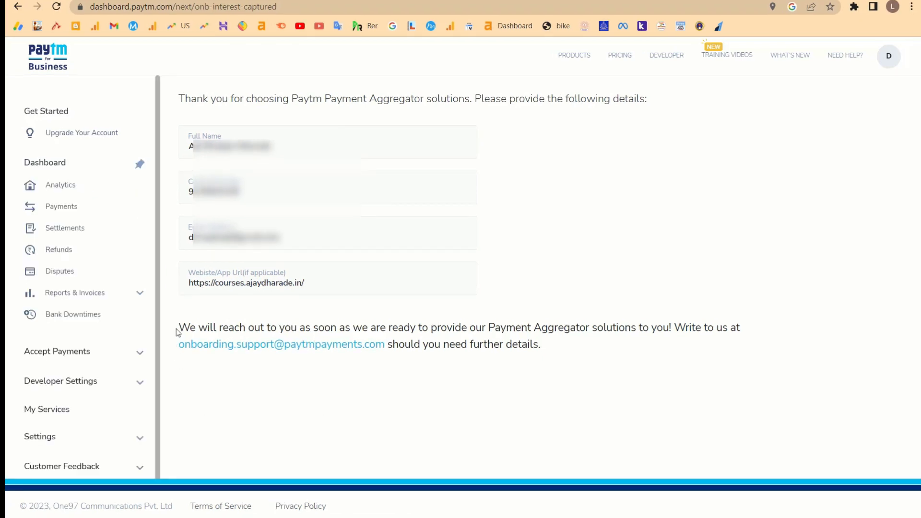
pyautogui.moveTo(178, 328); pyautogui.dragTo(546, 331)
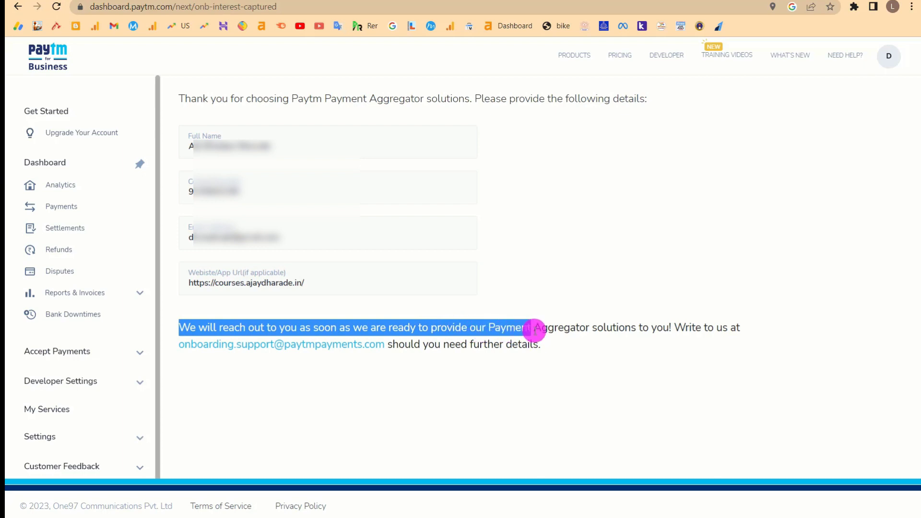
pyautogui.moveTo(546, 330)
pyautogui.mouseDown()
pyautogui.moveTo(672, 329)
pyautogui.moveTo(528, 319)
pyautogui.moveTo(537, 317)
pyautogui.moveTo(592, 323)
pyautogui.moveTo(149, 354)
pyautogui.moveTo(183, 354)
pyautogui.mouseUp()
pyautogui.click(275, 379)
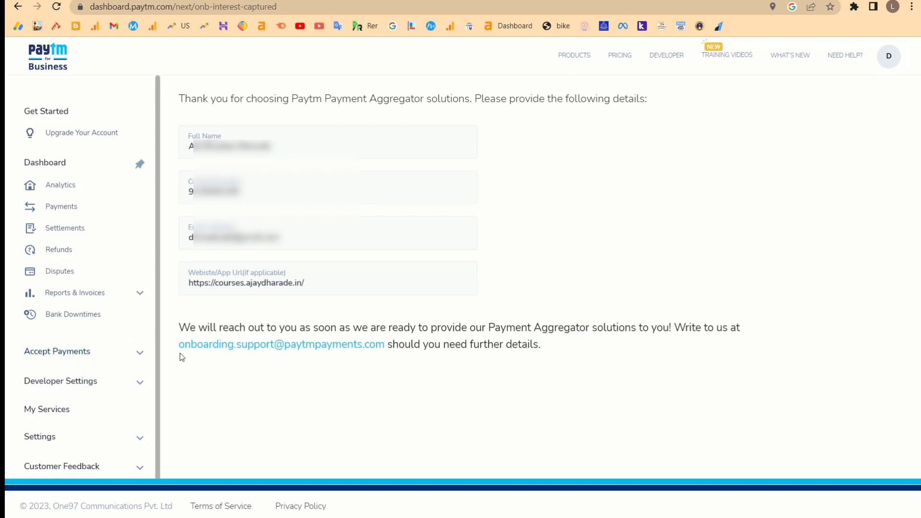
pyautogui.moveTo(175, 328); pyautogui.dragTo(424, 328)
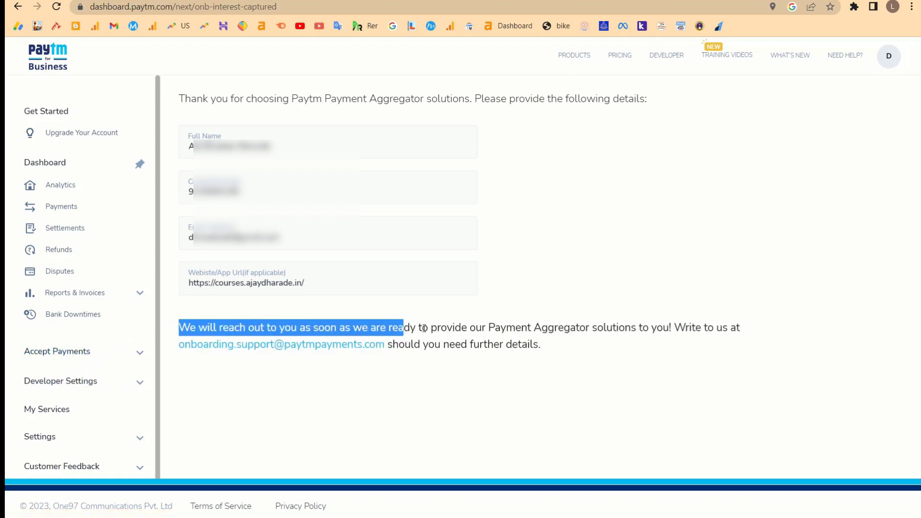
pyautogui.click(453, 266)
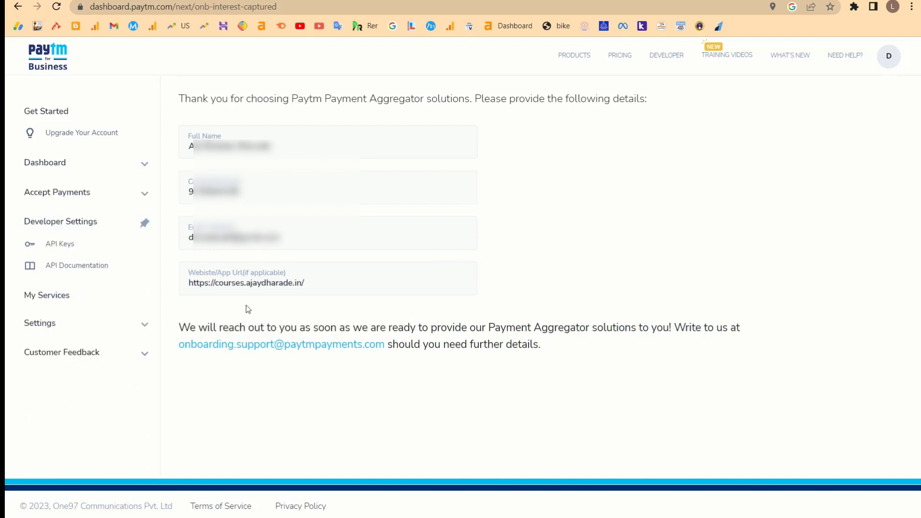
# Step: Open the API Keys page and try Generate now for test API keys
pyautogui.click(60, 245)
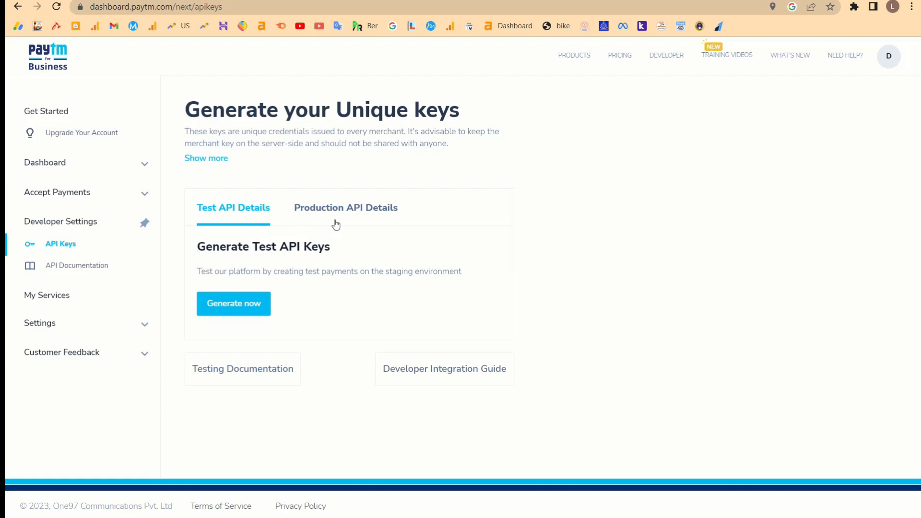
pyautogui.click(227, 311)
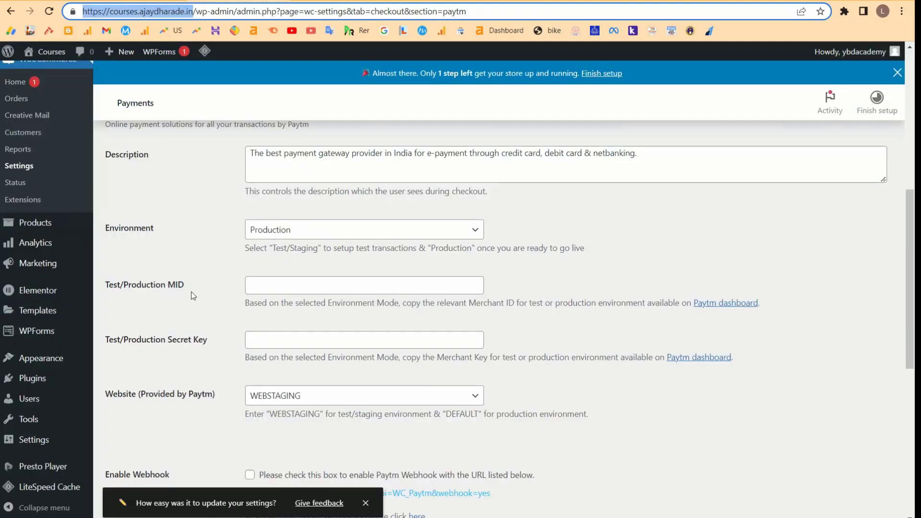
pyautogui.moveTo(191, 294); pyautogui.dragTo(113, 294)
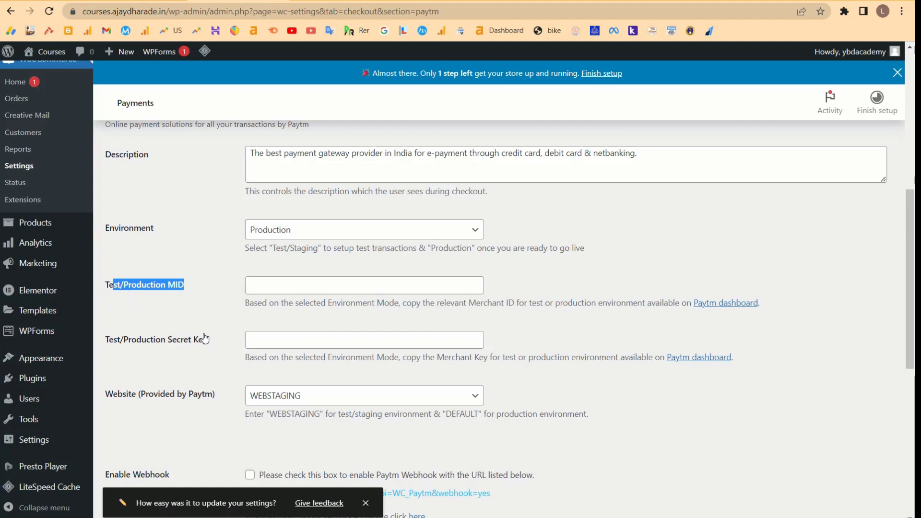
pyautogui.moveTo(207, 340)
pyautogui.mouseDown()
pyautogui.moveTo(106, 349)
pyautogui.moveTo(108, 342)
pyautogui.mouseUp()
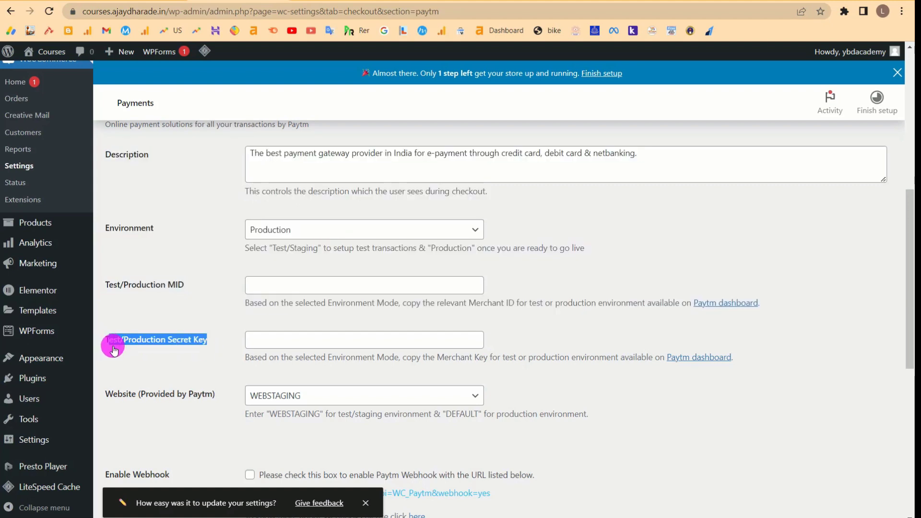
pyautogui.click(363, 404)
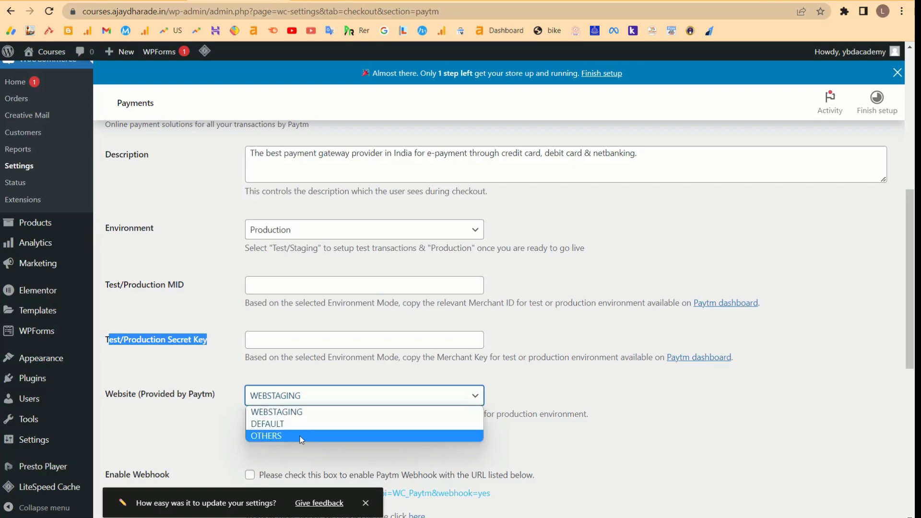
pyautogui.click(199, 407)
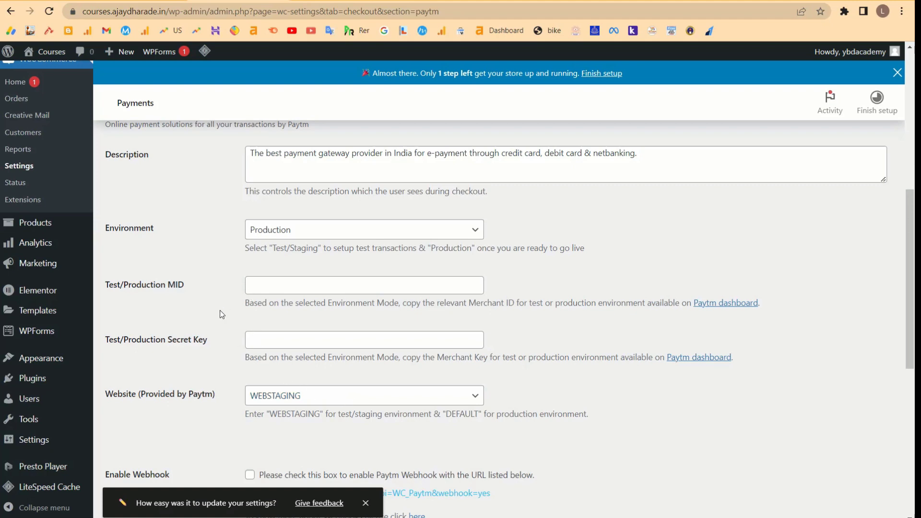
pyautogui.scroll(-3, 207, 411)
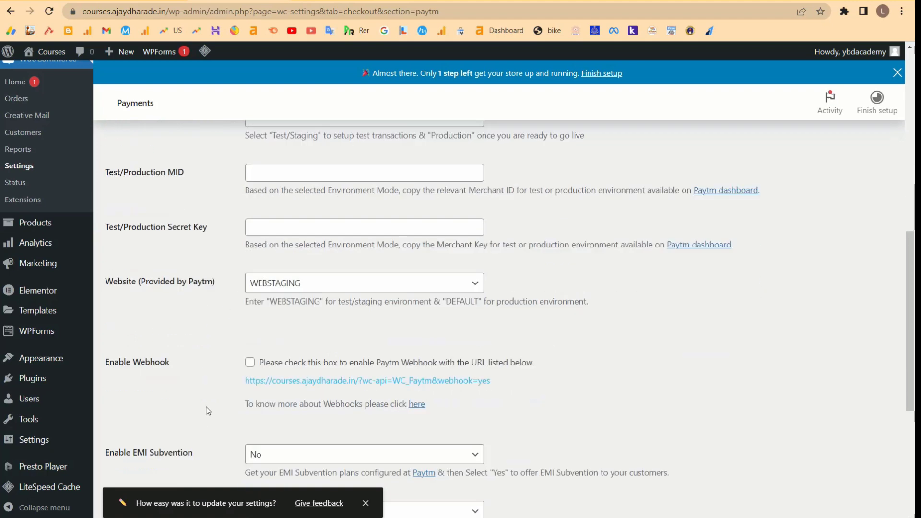
pyautogui.scroll(-3, 192, 415)
pyautogui.scroll(-3, 168, 422)
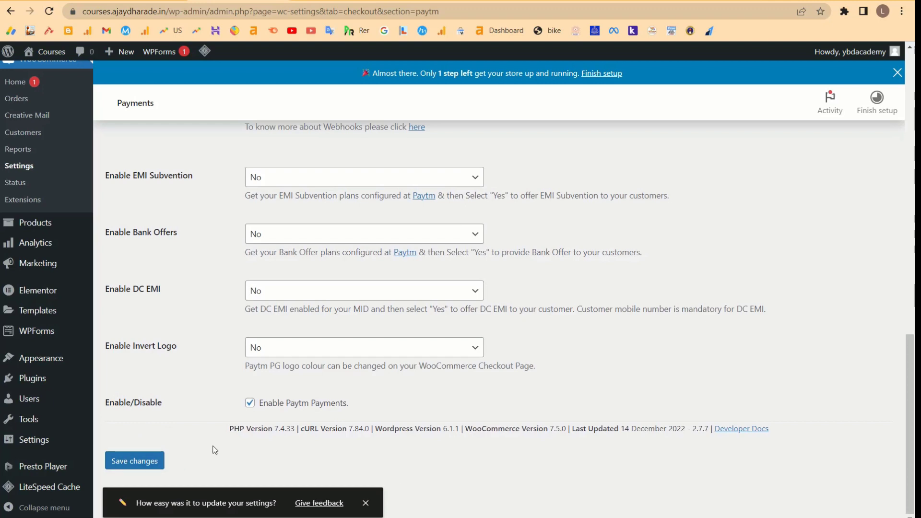
pyautogui.scroll(1, 215, 449)
pyautogui.scroll(5, 211, 403)
pyautogui.scroll(6, 207, 360)
pyautogui.scroll(1, 208, 355)
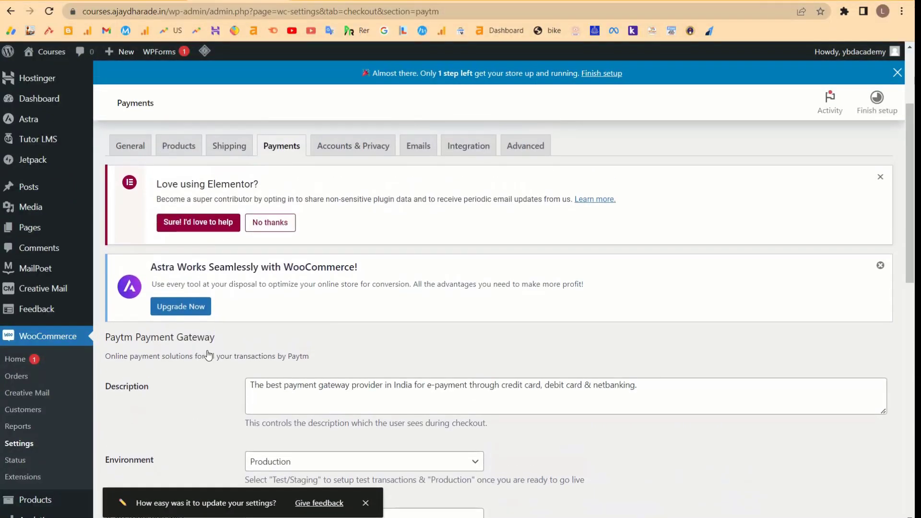